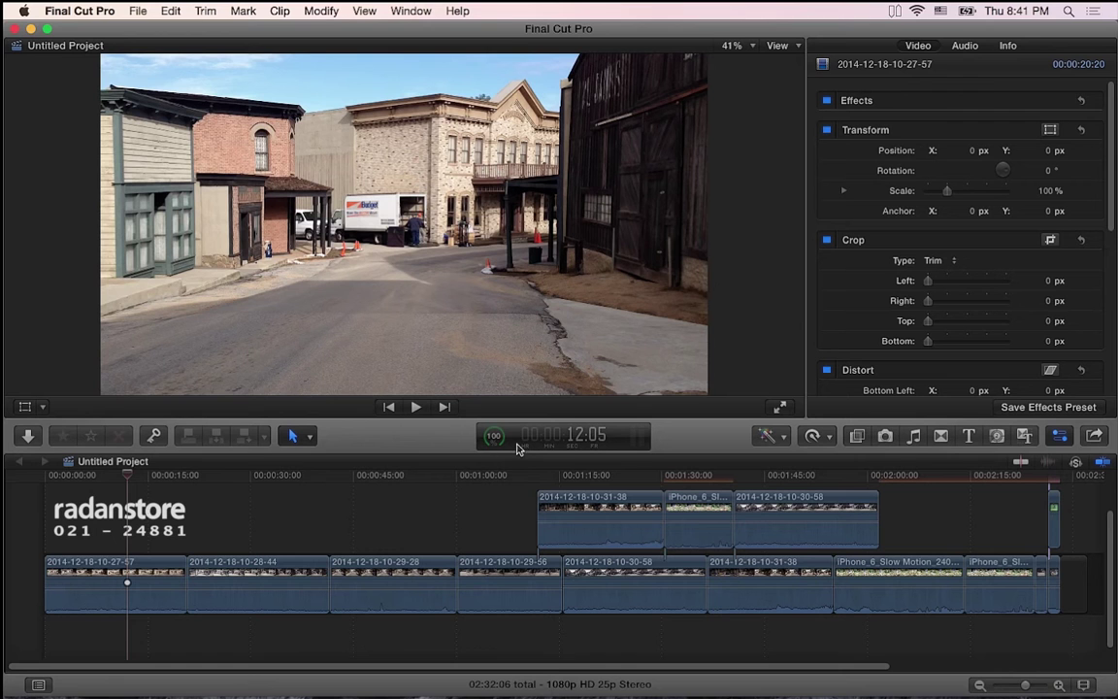
- Glance at the Effects browser, then switch to the Photos browser showing 118 items
click(859, 436)
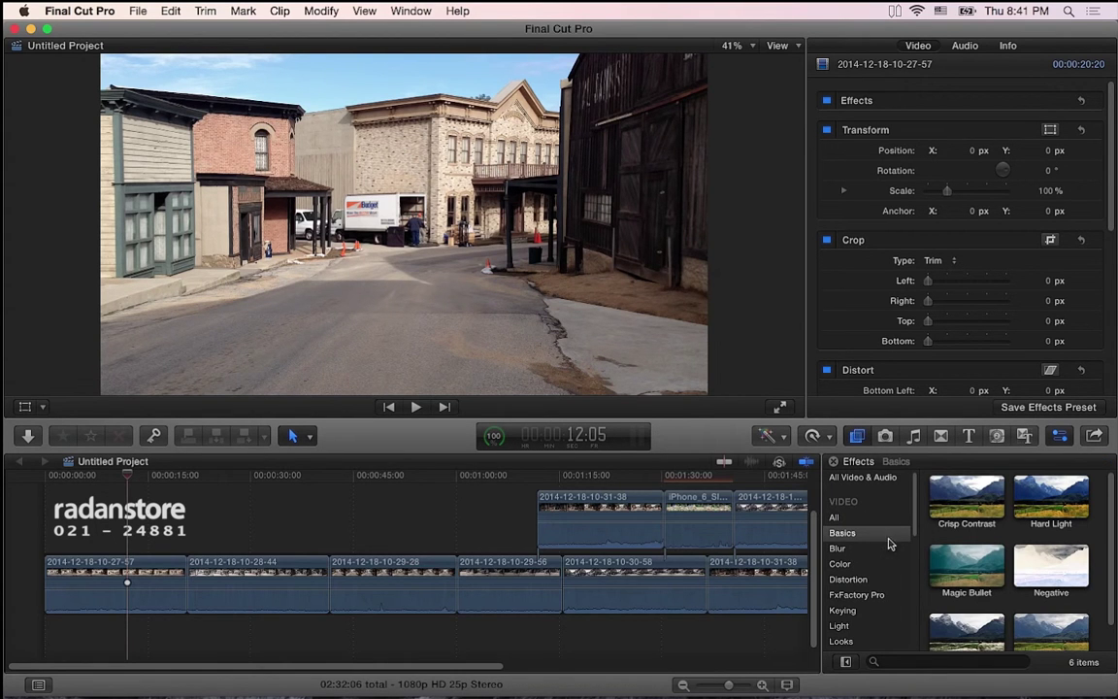
click(886, 437)
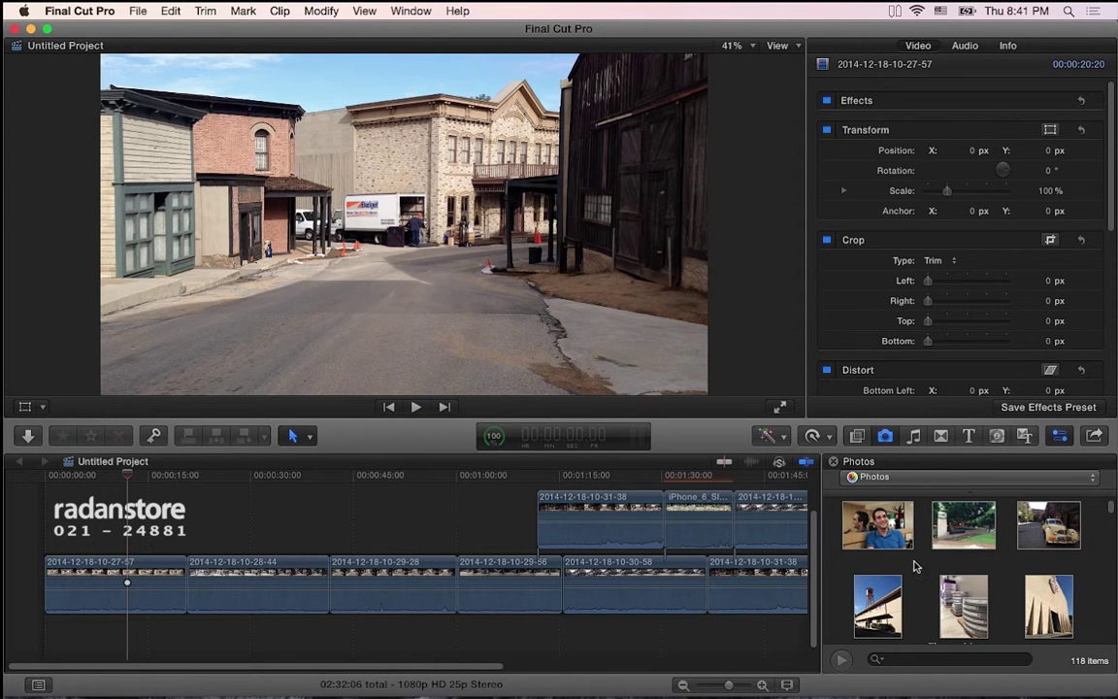
click(1019, 479)
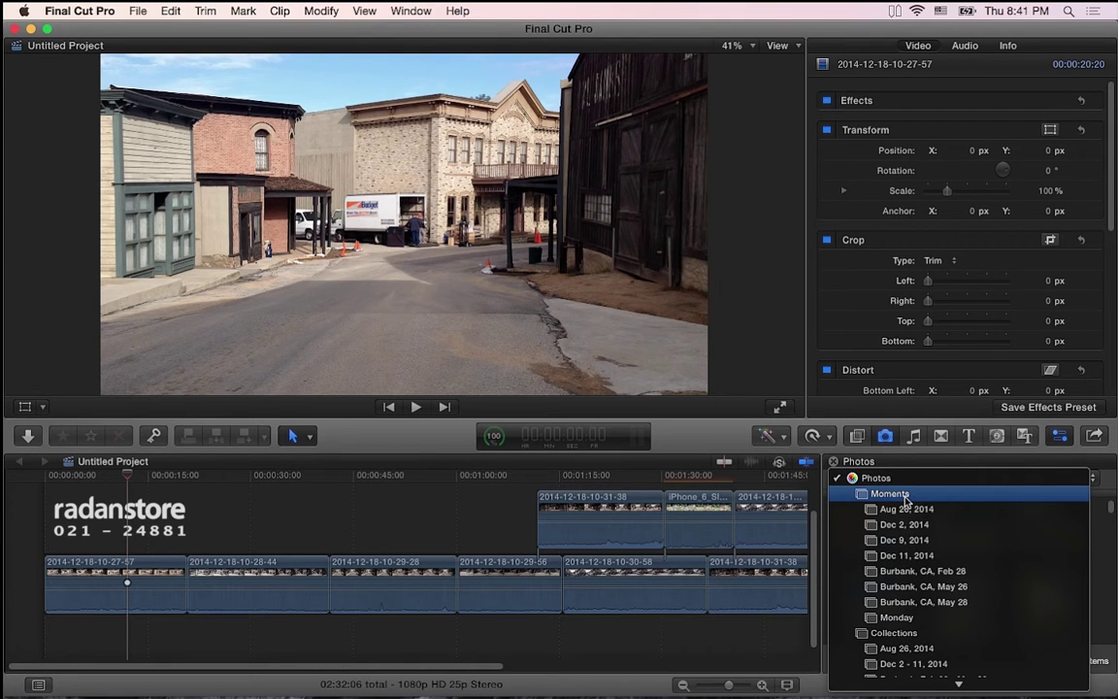
click(915, 529)
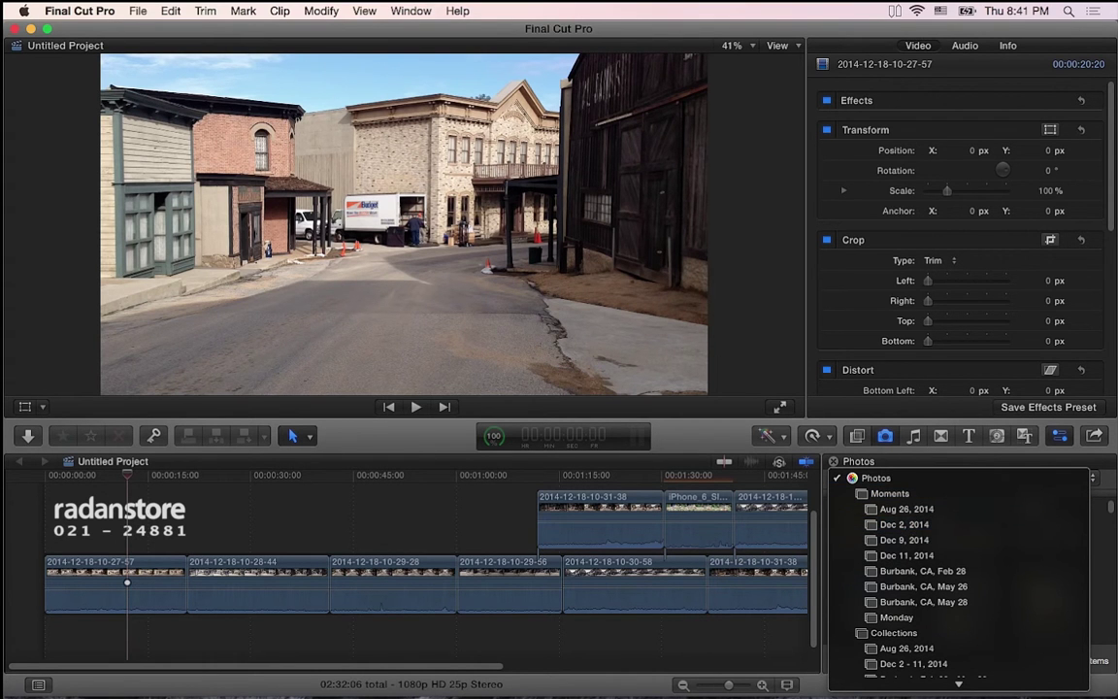
click(1113, 481)
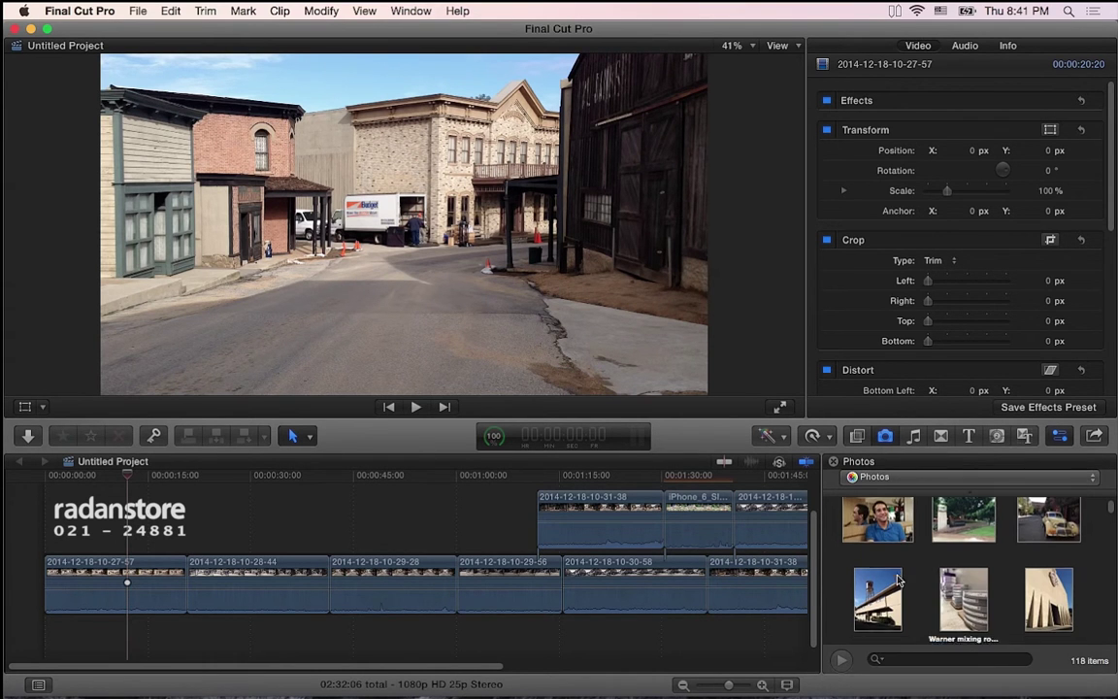
scroll(898, 580, down, 2)
scroll(898, 580, up, 2)
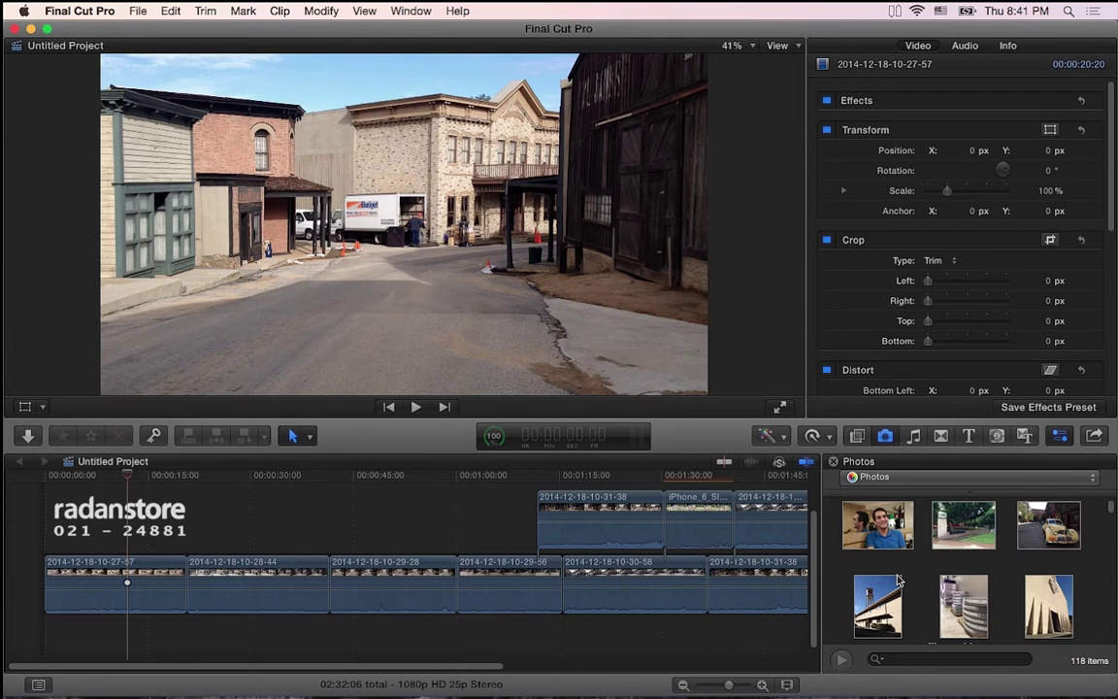
scroll(898, 580, down, 2)
scroll(898, 581, down, 2)
scroll(898, 581, down, 2)
scroll(898, 581, down, 2)
scroll(935, 589, up, 2)
scroll(935, 589, up, 5)
scroll(935, 589, down, 1)
scroll(935, 589, down, 2)
scroll(935, 590, up, 3)
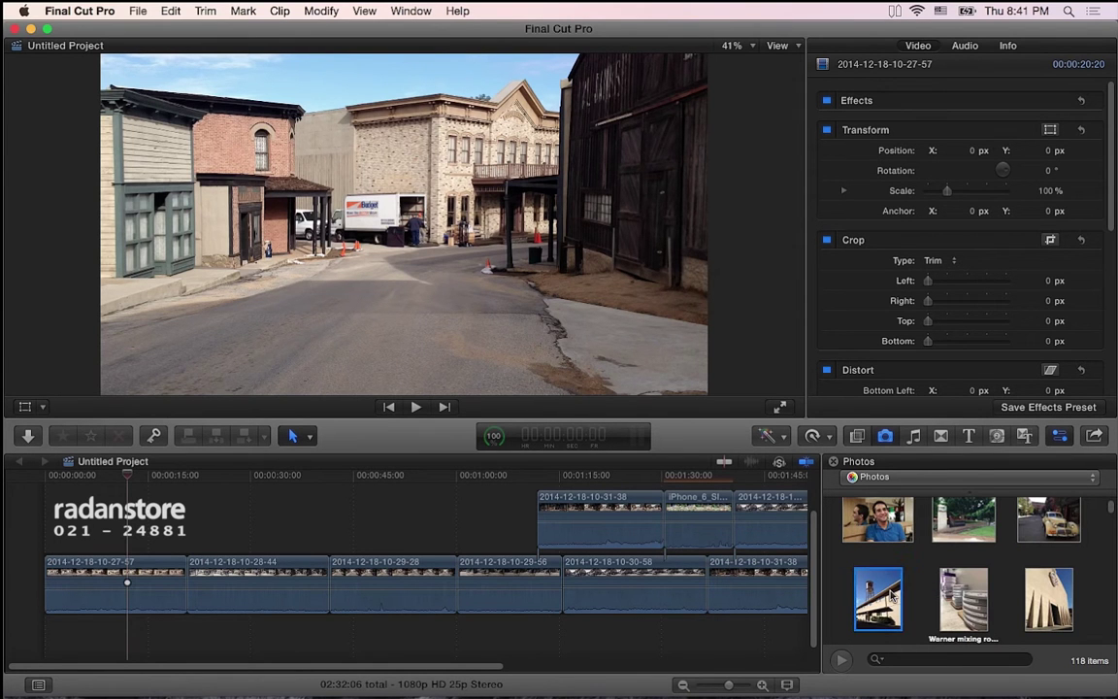
click(627, 582)
drag(389, 535, 274, 529)
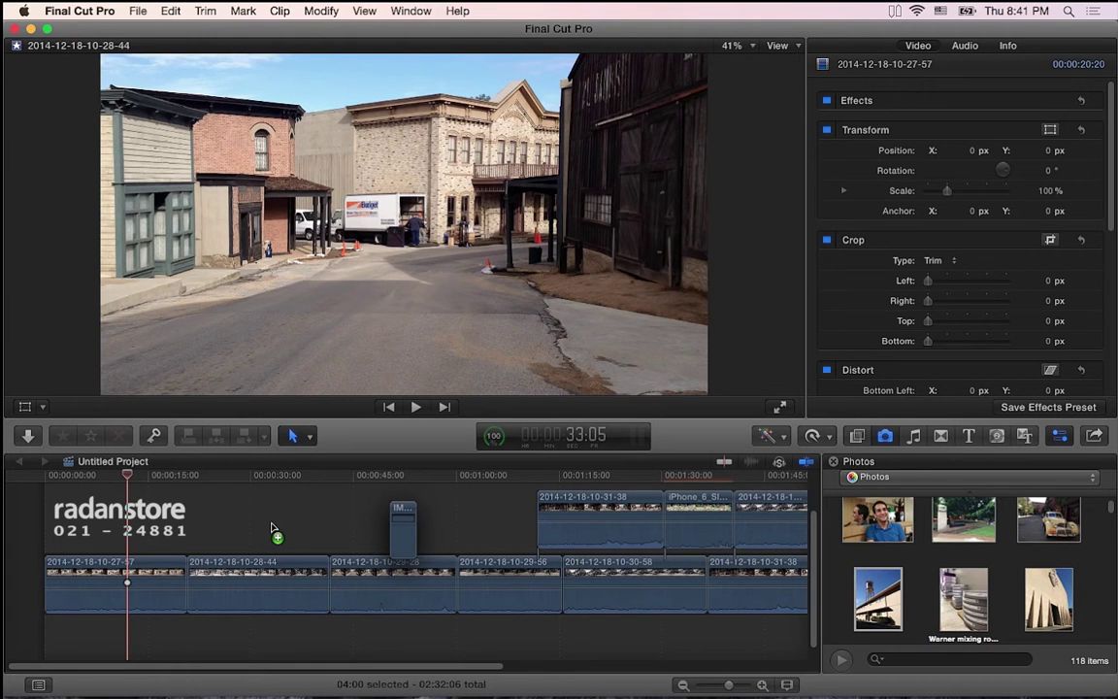
drag(273, 533, 275, 532)
click(284, 476)
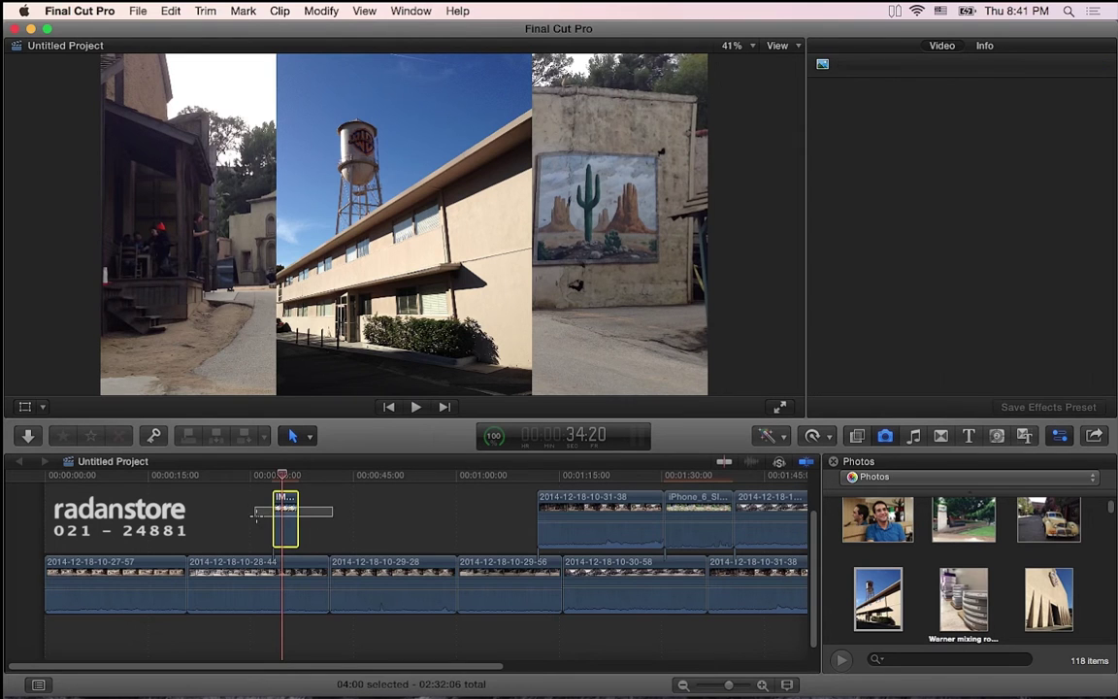
key(Delete)
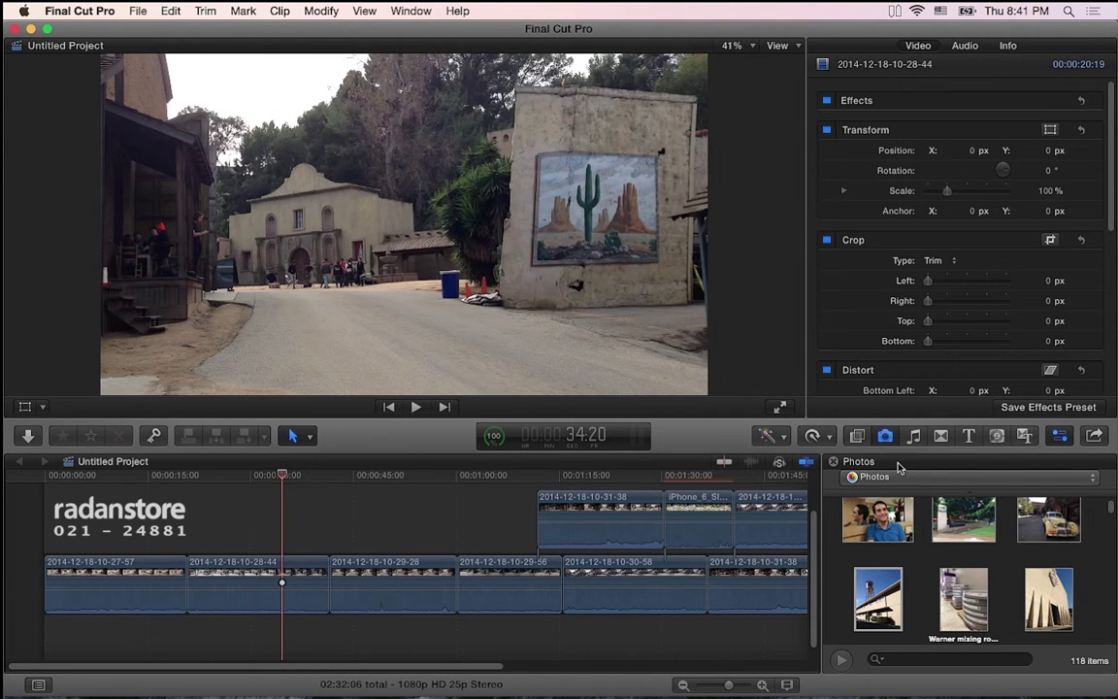
- Switch the browser to Music and Sound (697 Apple Loops for GarageBand), browsing categories and app menus
click(913, 436)
click(920, 476)
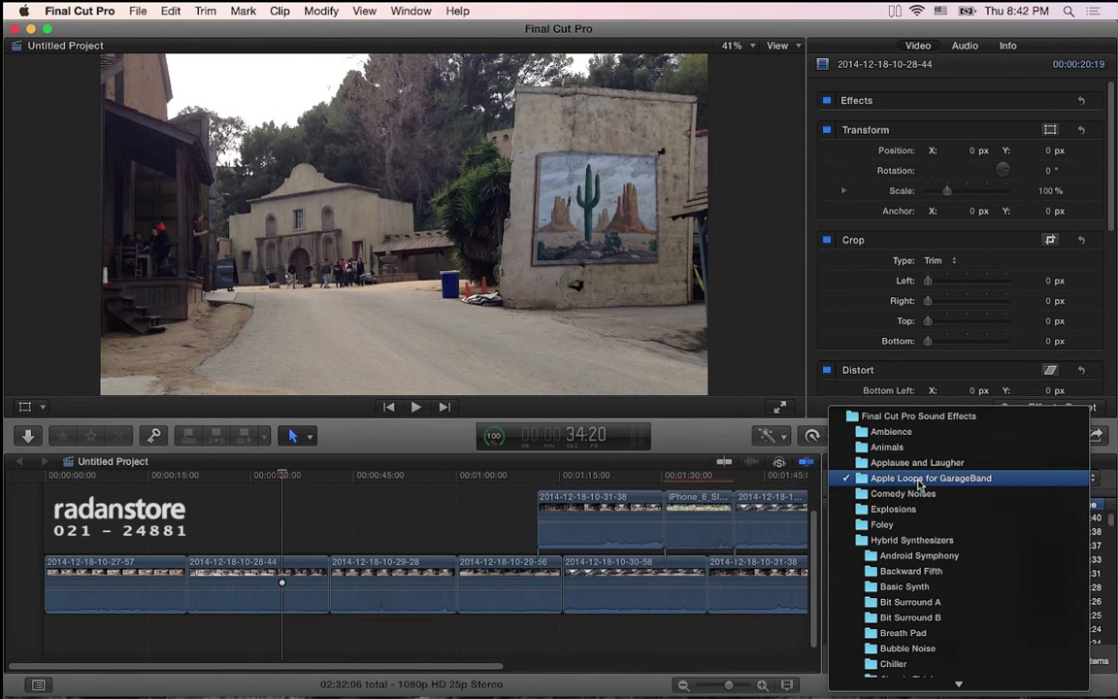
scroll(938, 591, down, 4)
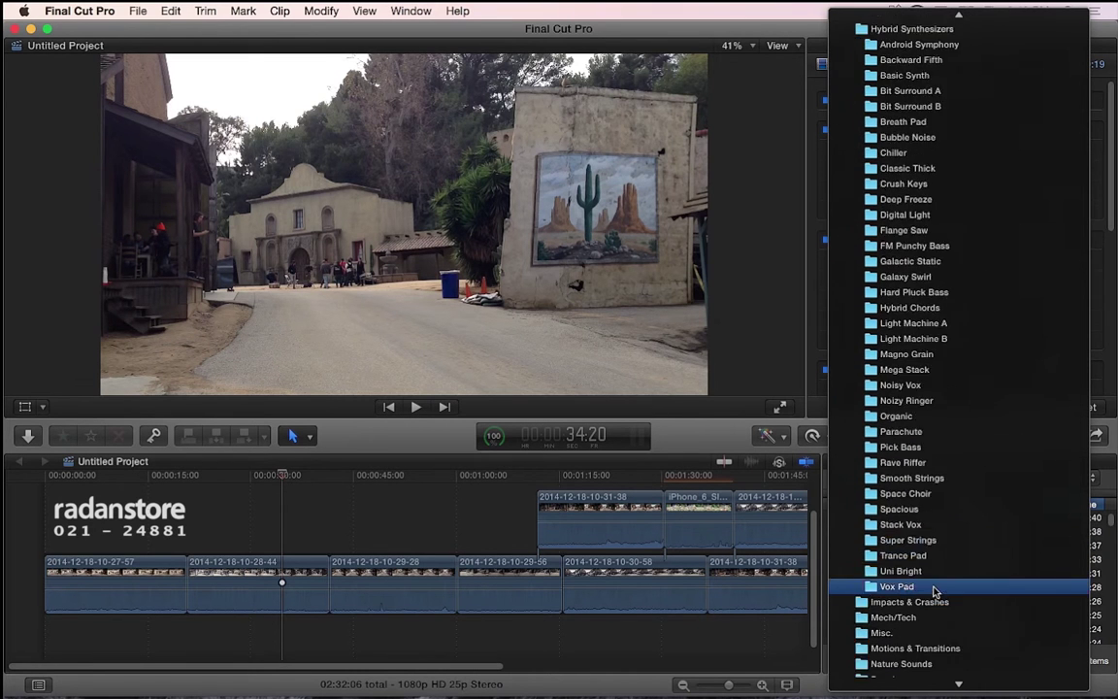
scroll(938, 591, down, 6)
scroll(915, 608, up, 10)
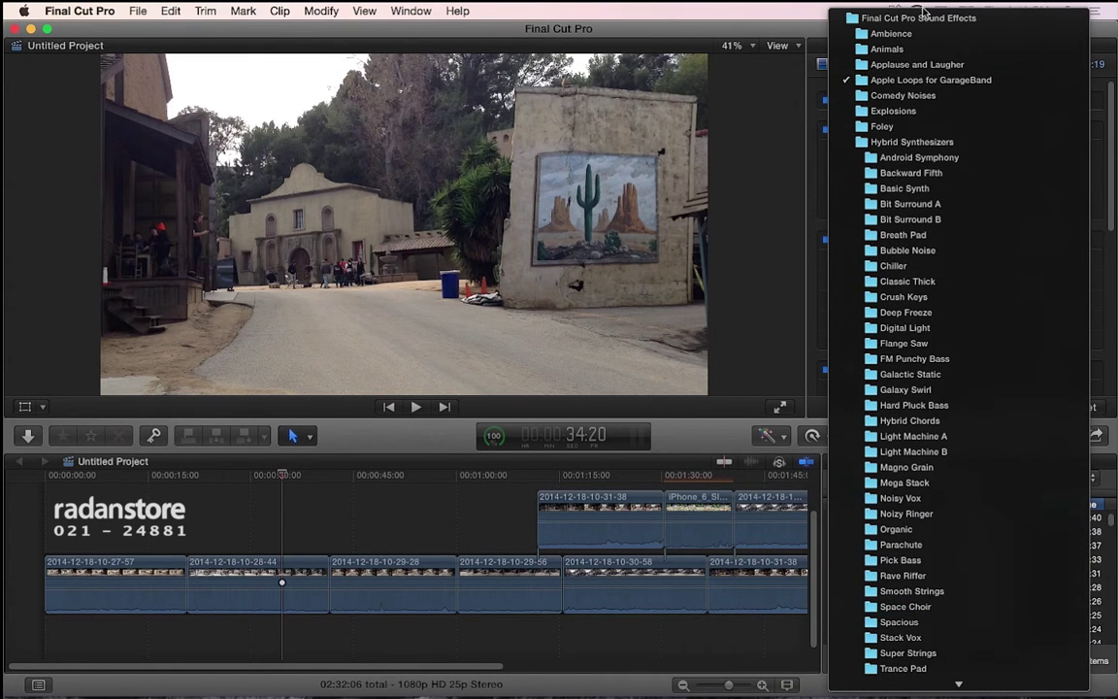
click(1112, 435)
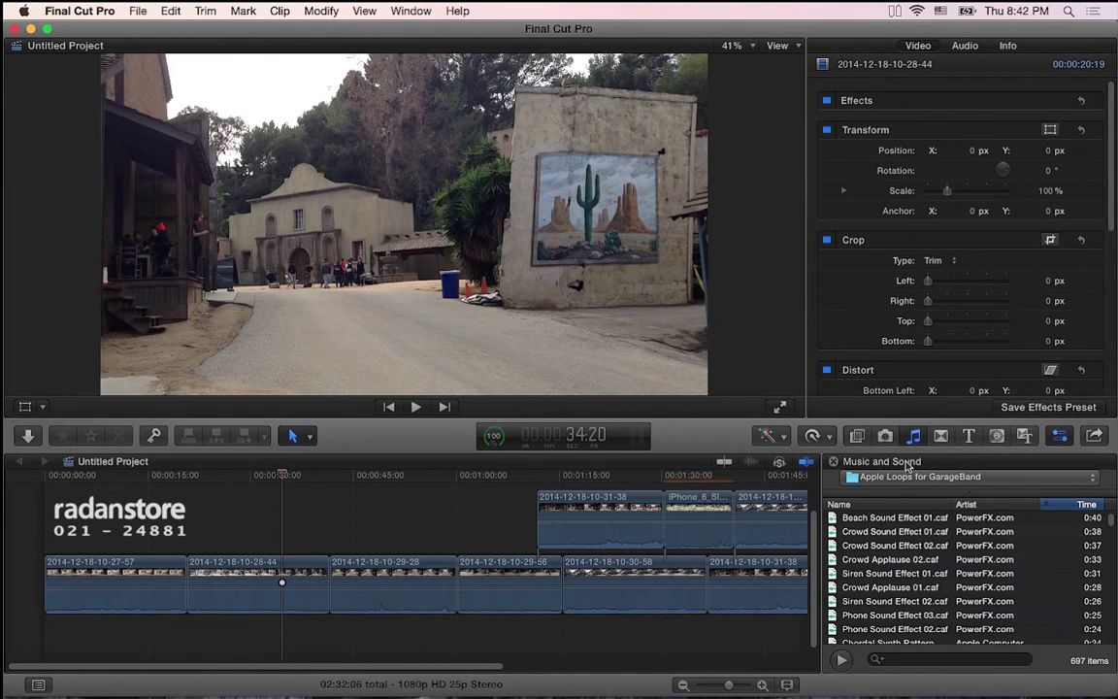
click(89, 10)
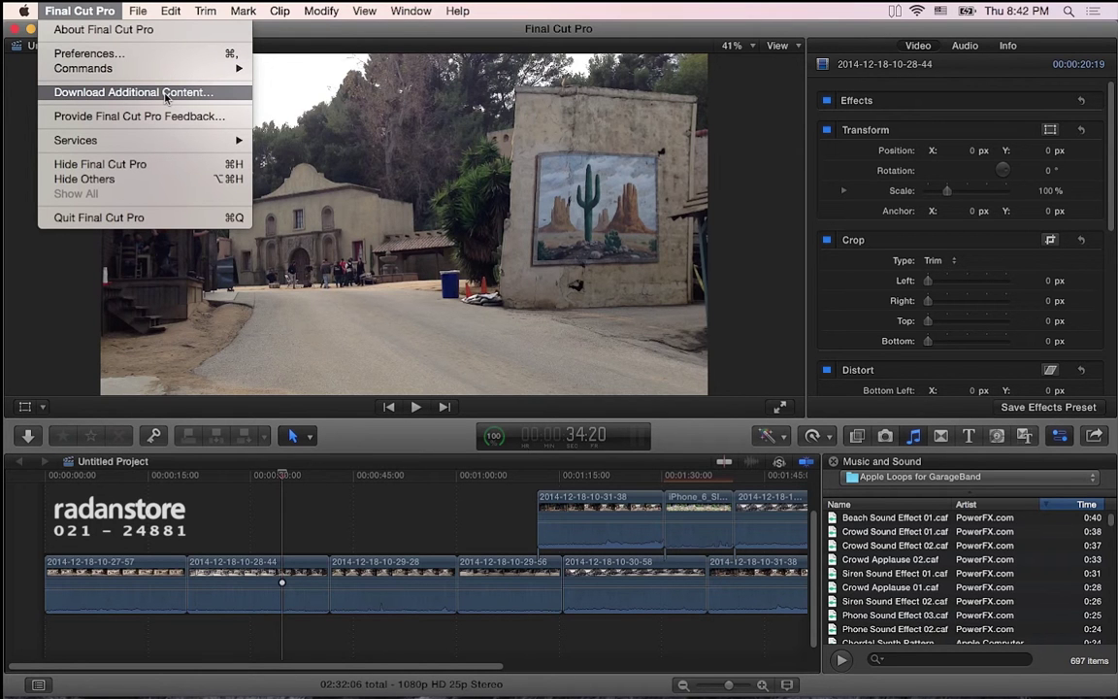
mouse_move(23, 11)
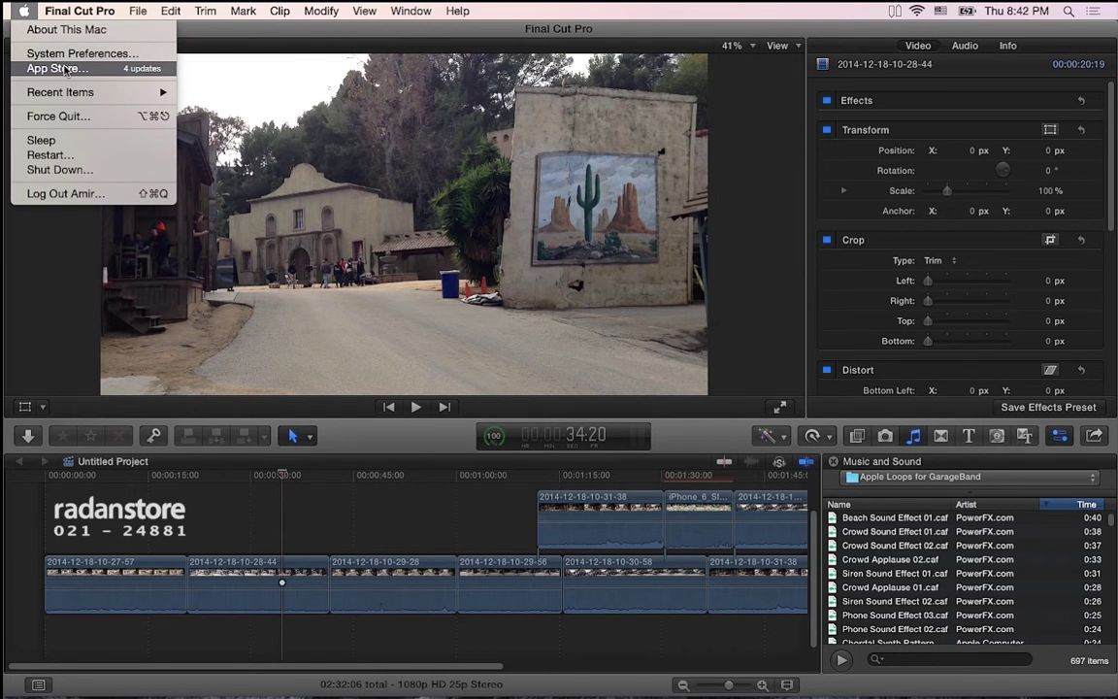
- Place a Cross Dissolve transition on the edit between the first two clips
click(946, 432)
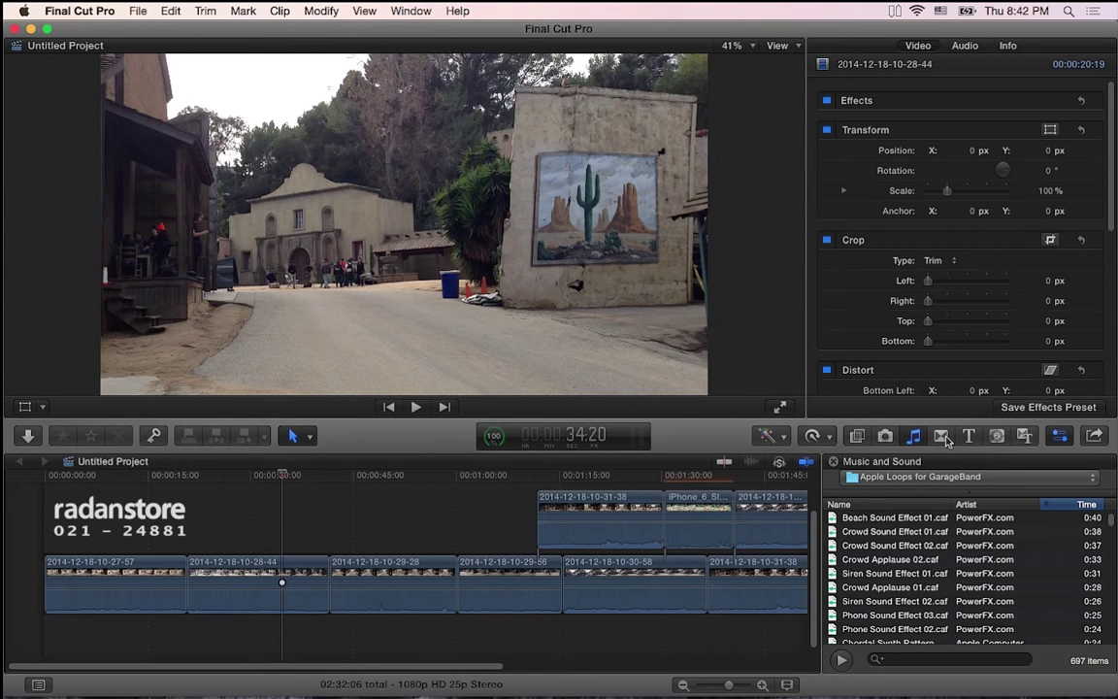
click(946, 432)
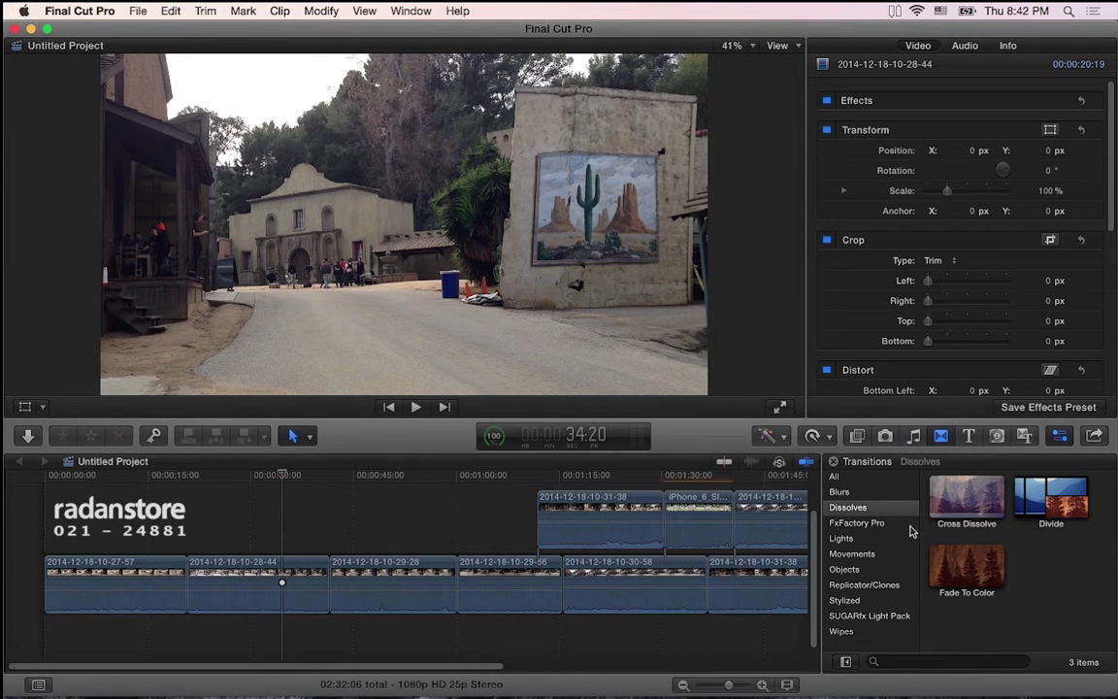
click(967, 498)
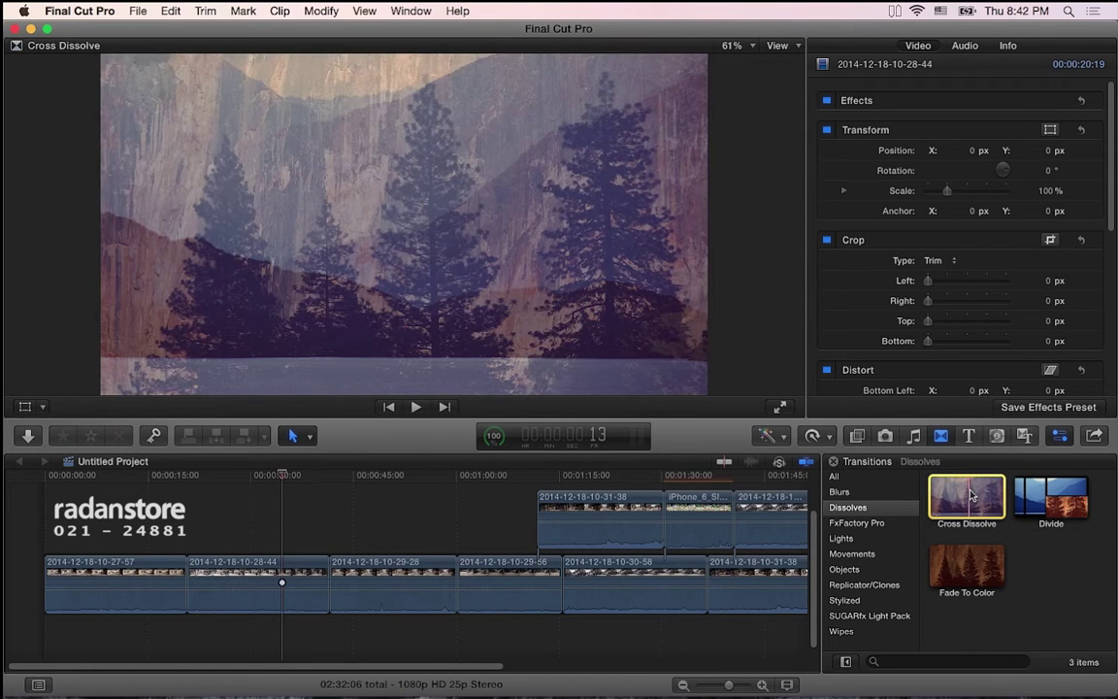
drag(358, 579, 186, 582)
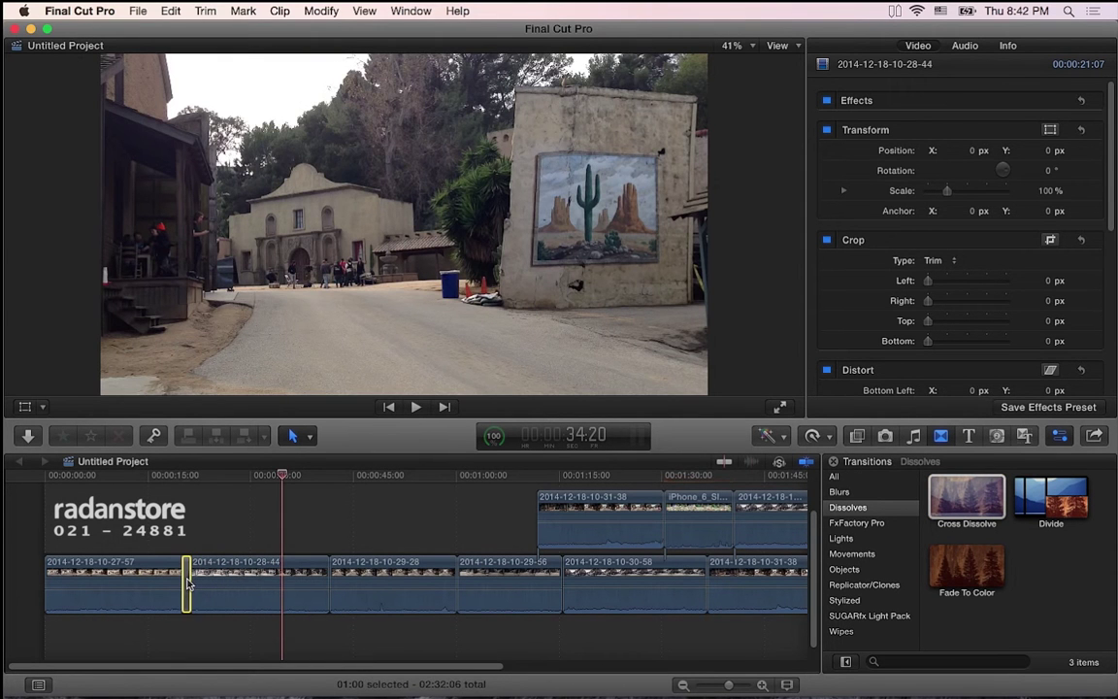
- Skim through the dissolve at the first edit point, then show the Lights transitions
click(187, 475)
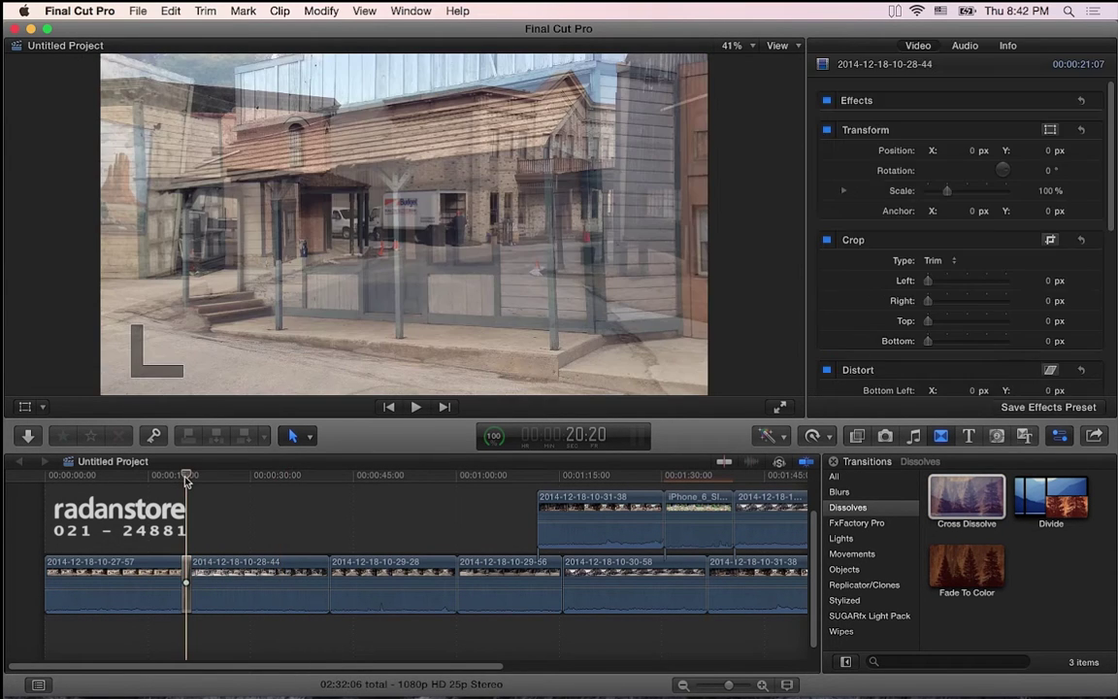
drag(186, 479, 189, 478)
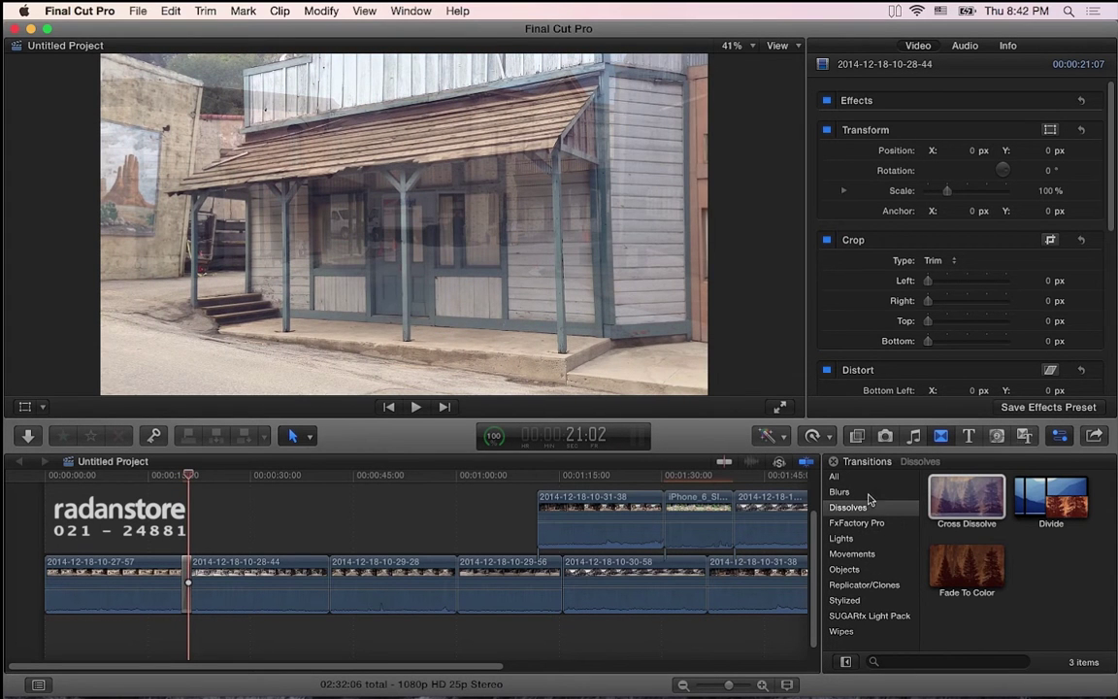
click(852, 539)
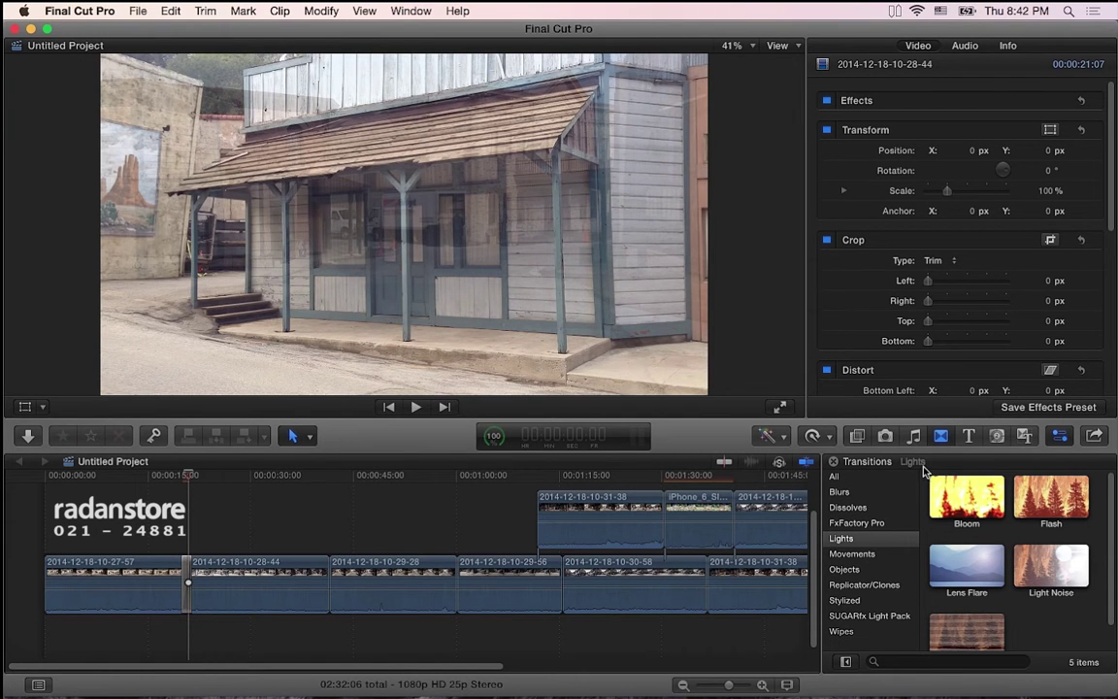
- Zoom in on the Cross Dissolve and confirm S-curve fade, Ease In & Out, amount 0, and Video look
key(super+equal)
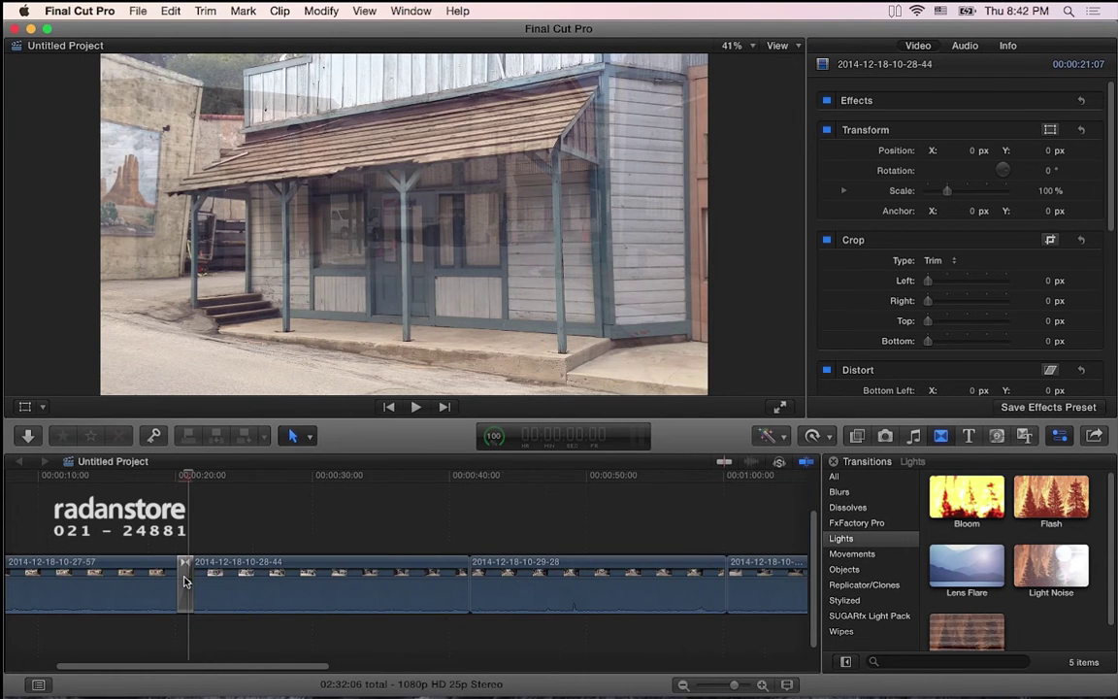
key(super+t)
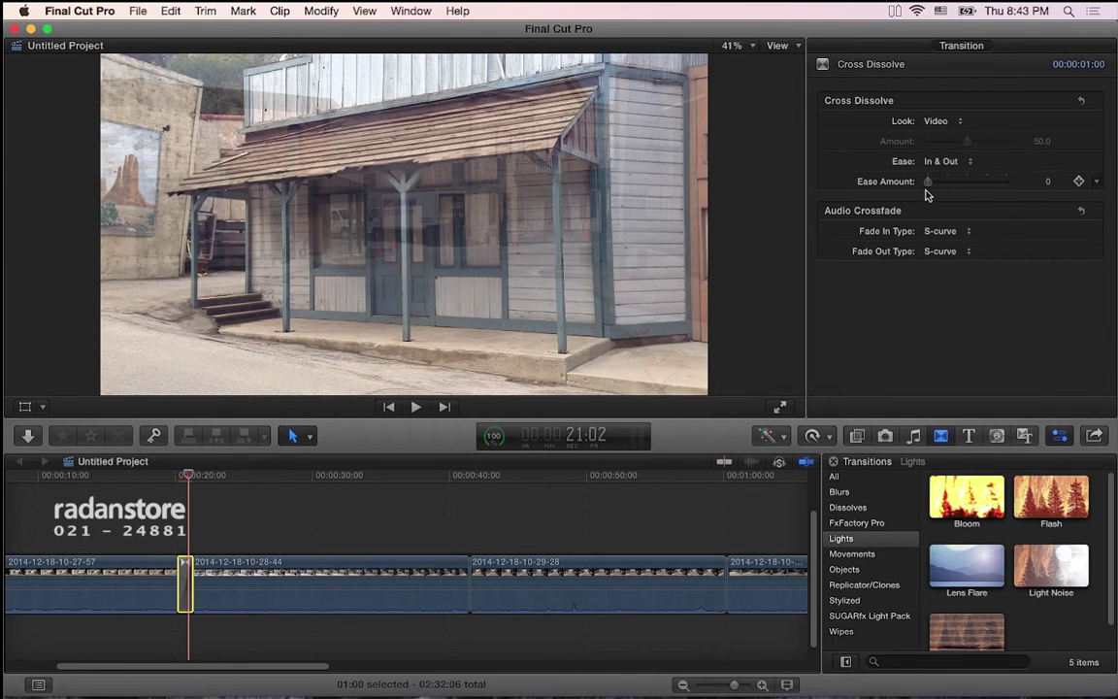
click(959, 233)
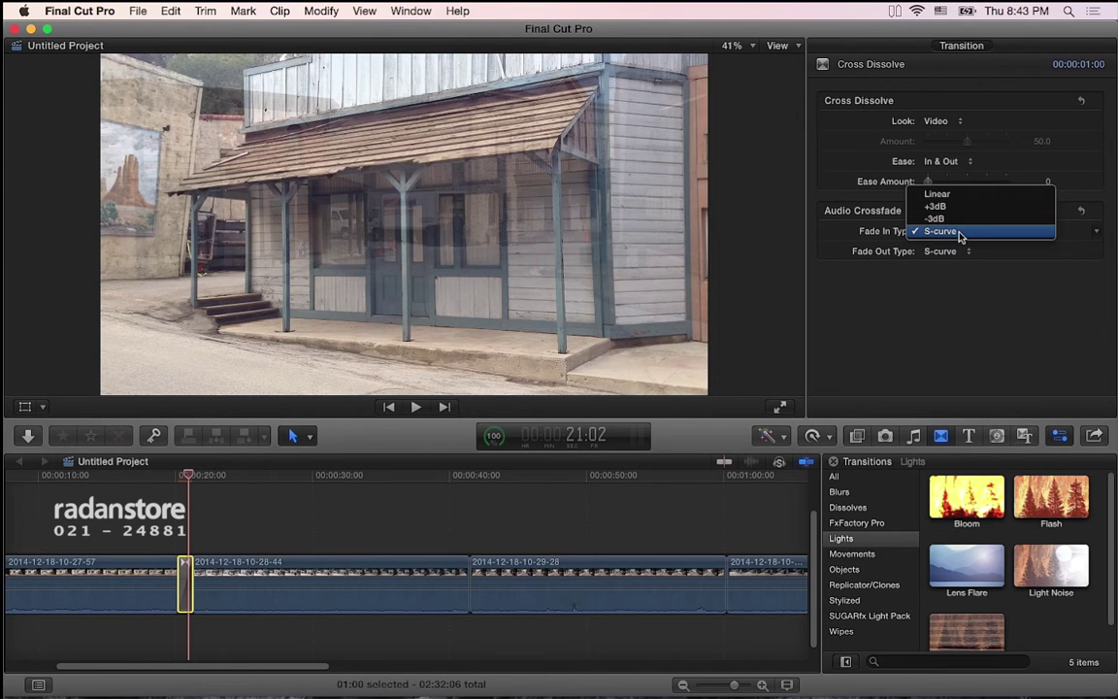
click(966, 272)
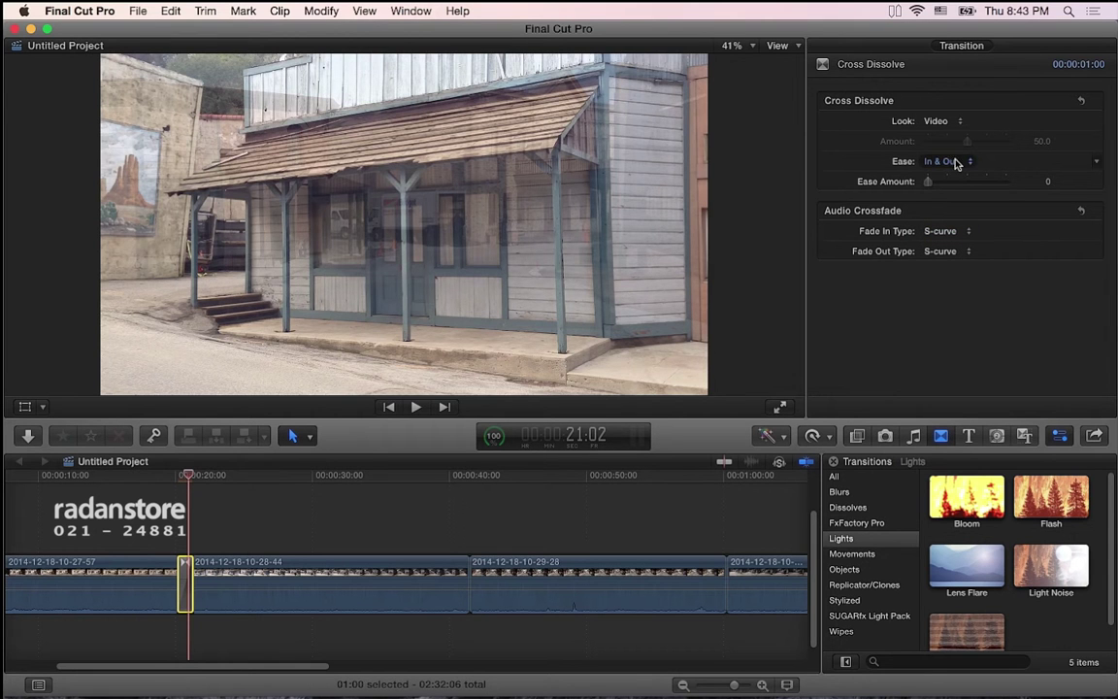
mouse_move(929, 184)
mouse_down()
mouse_move(981, 184)
mouse_move(927, 185)
mouse_up()
click(947, 162)
click(864, 249)
click(948, 124)
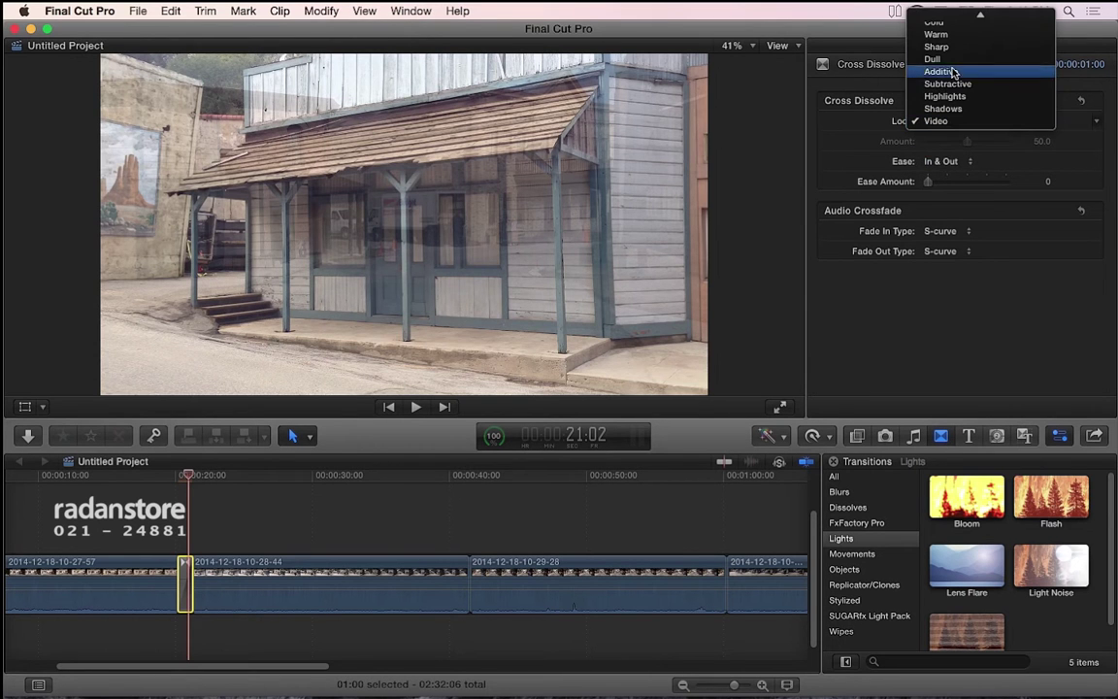
click(965, 314)
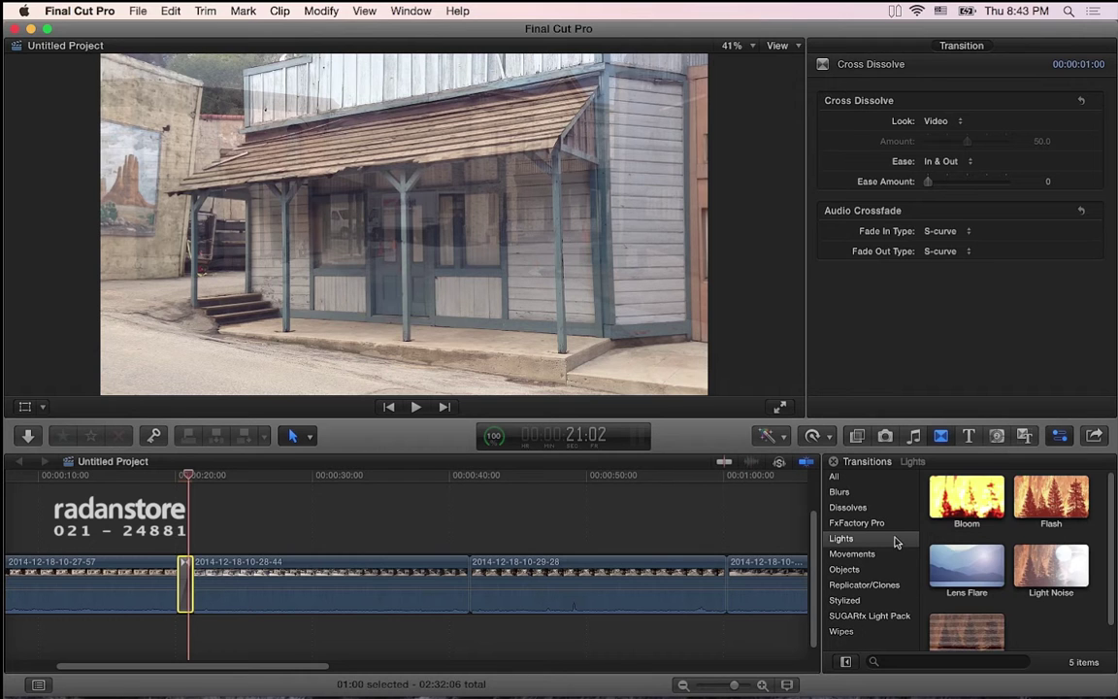
- Connect the Timecode generator above the first clip and play from the start to preview it
click(968, 435)
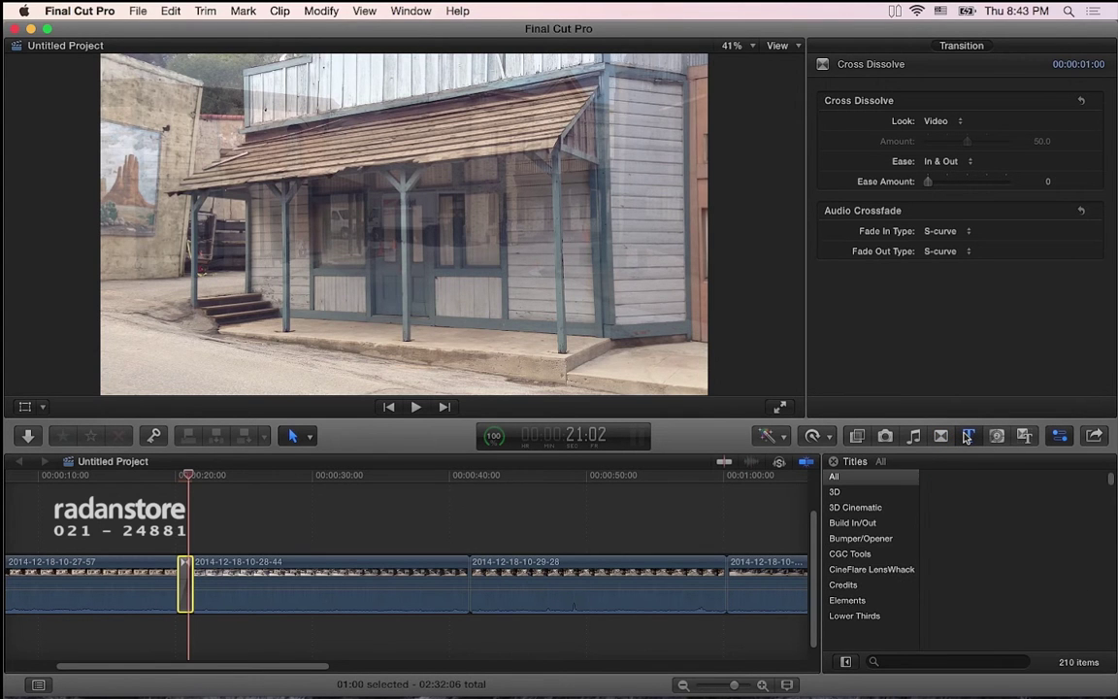
click(991, 436)
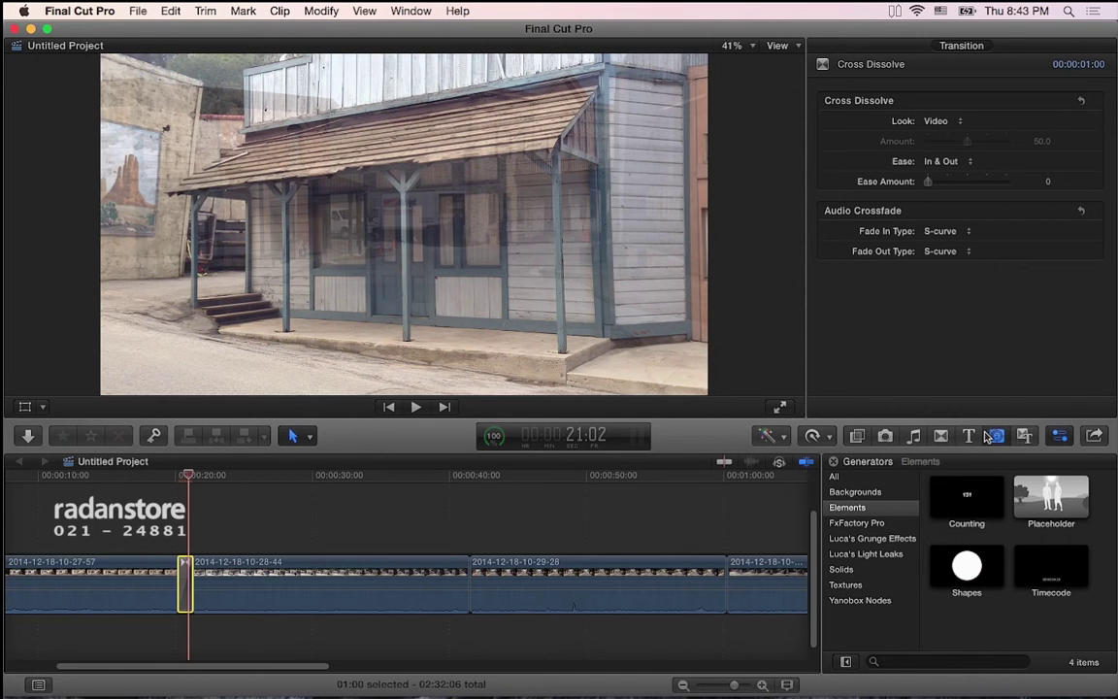
scroll(335, 569, left, 5)
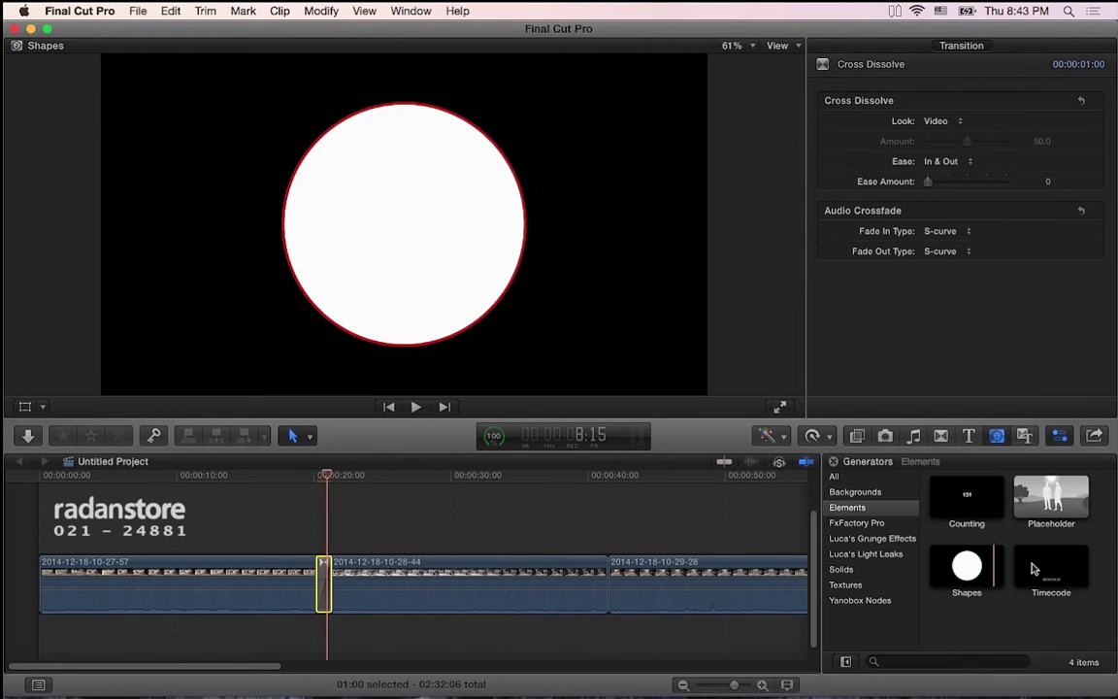
drag(1042, 568, 101, 537)
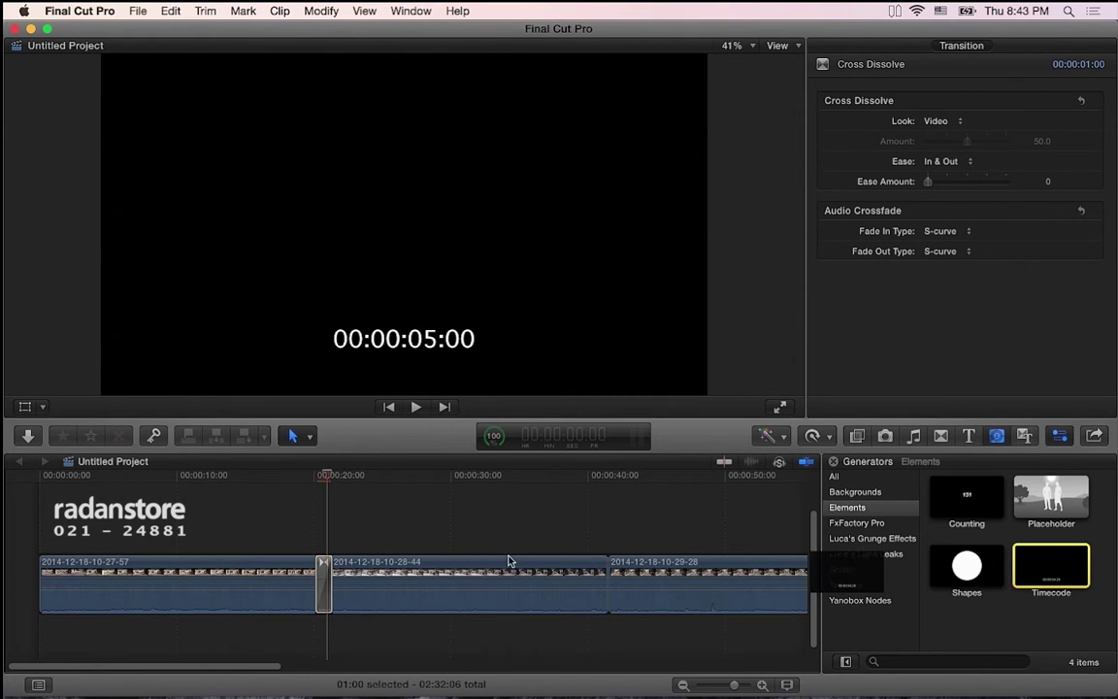
drag(101, 537, 476, 523)
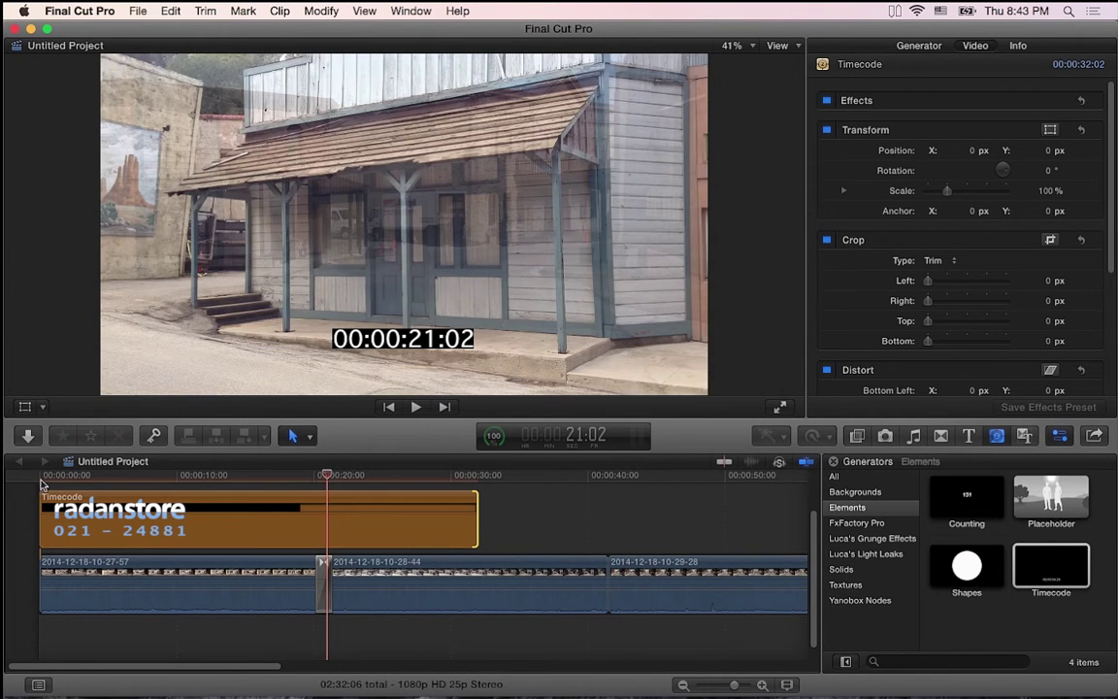
click(61, 476)
key(space)
key(space)
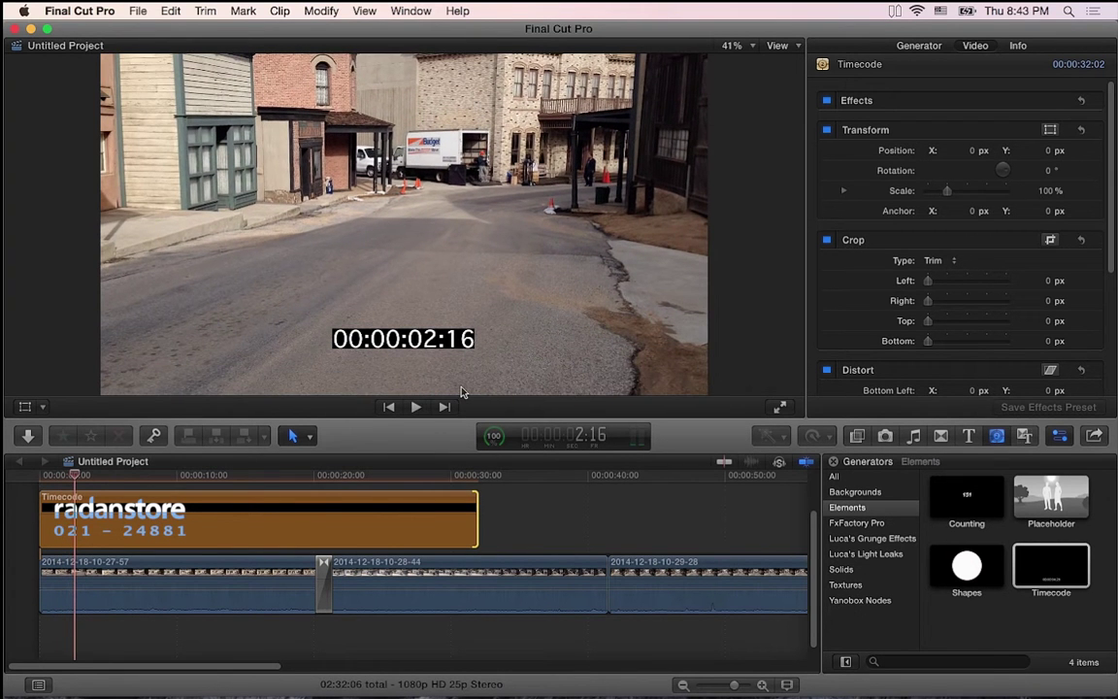
- Enlarge the timecode text to size 62 and move it lower in the frame
click(920, 47)
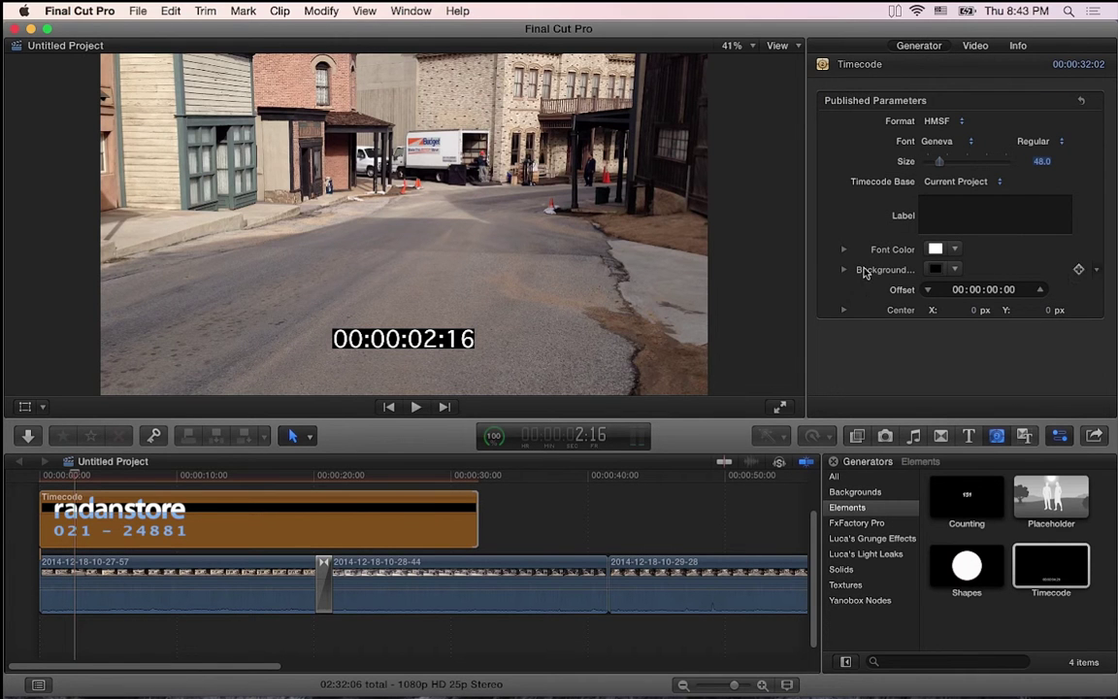
mouse_move(971, 310)
mouse_down()
mouse_move(1010, 310)
mouse_move(968, 310)
mouse_up()
drag(939, 161, 943, 163)
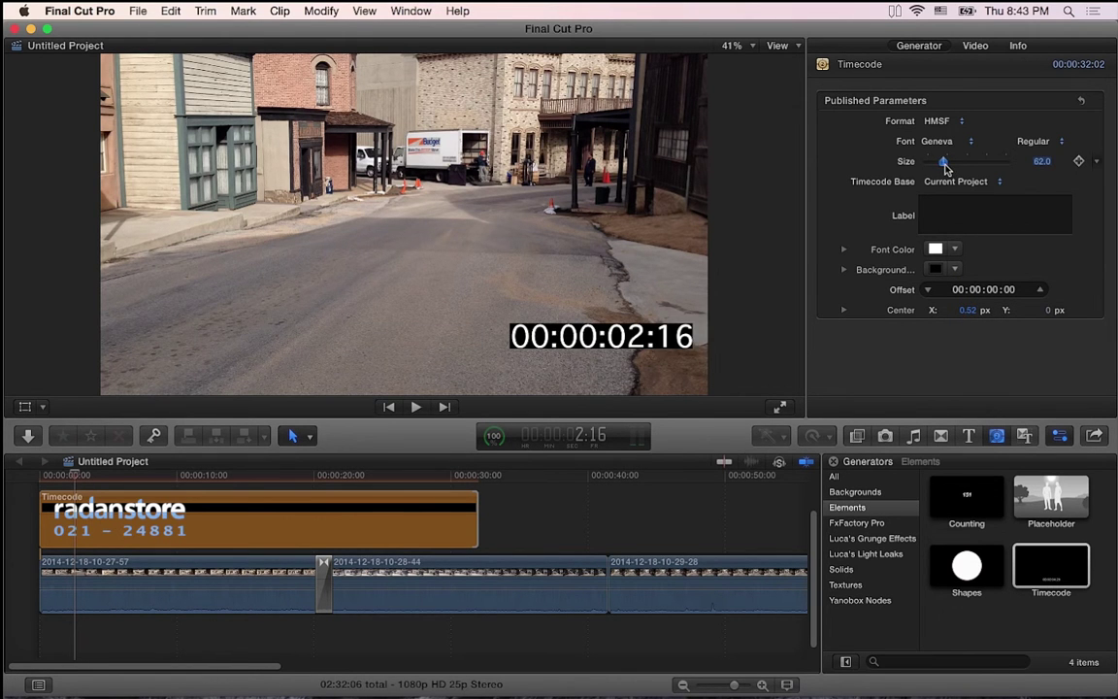
drag(968, 310, 967, 310)
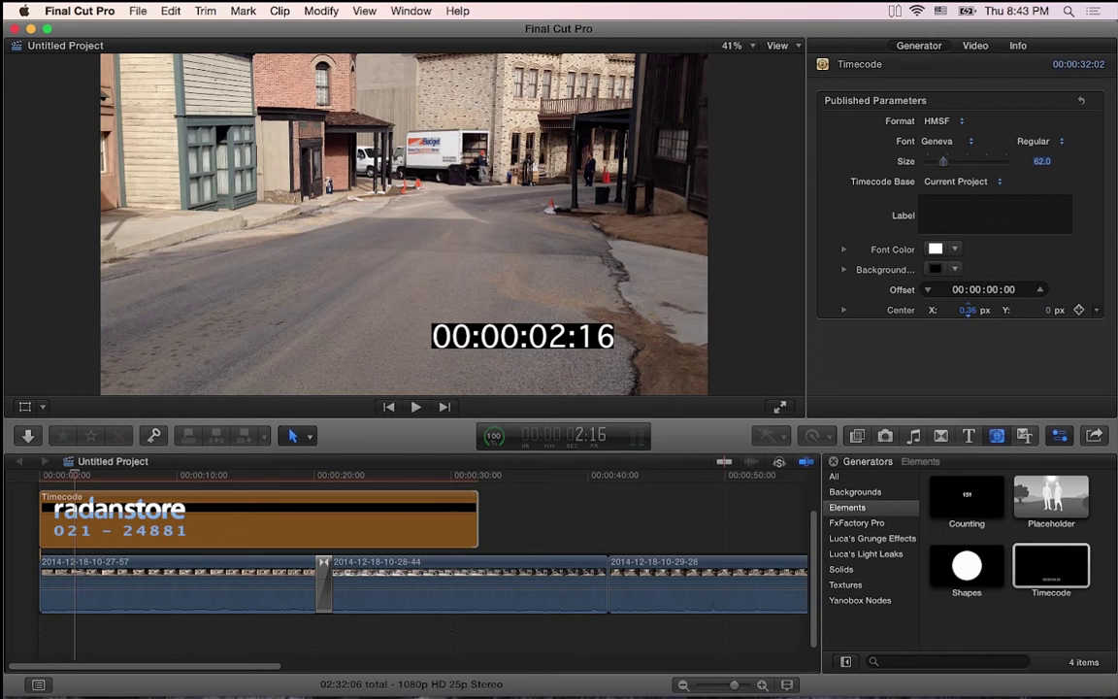
mouse_move(1041, 310)
mouse_down()
mouse_move(1041, 335)
mouse_move(1041, 315)
mouse_up()
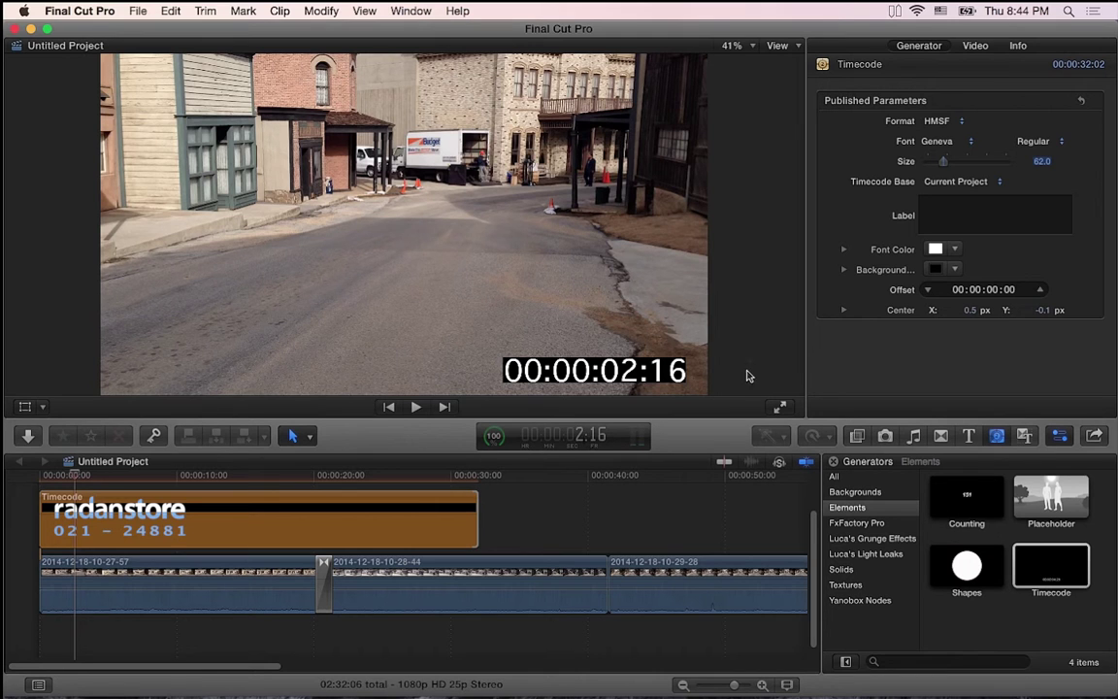
- Try the Frames timecode format, then set the format back to HMSF
click(937, 121)
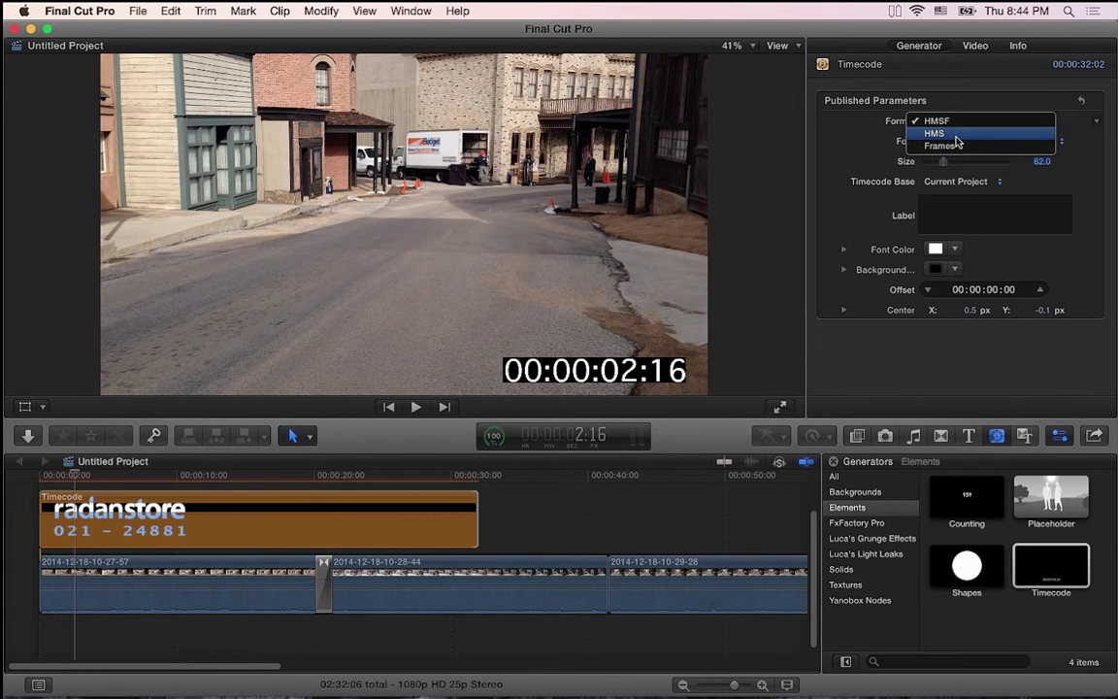
click(952, 145)
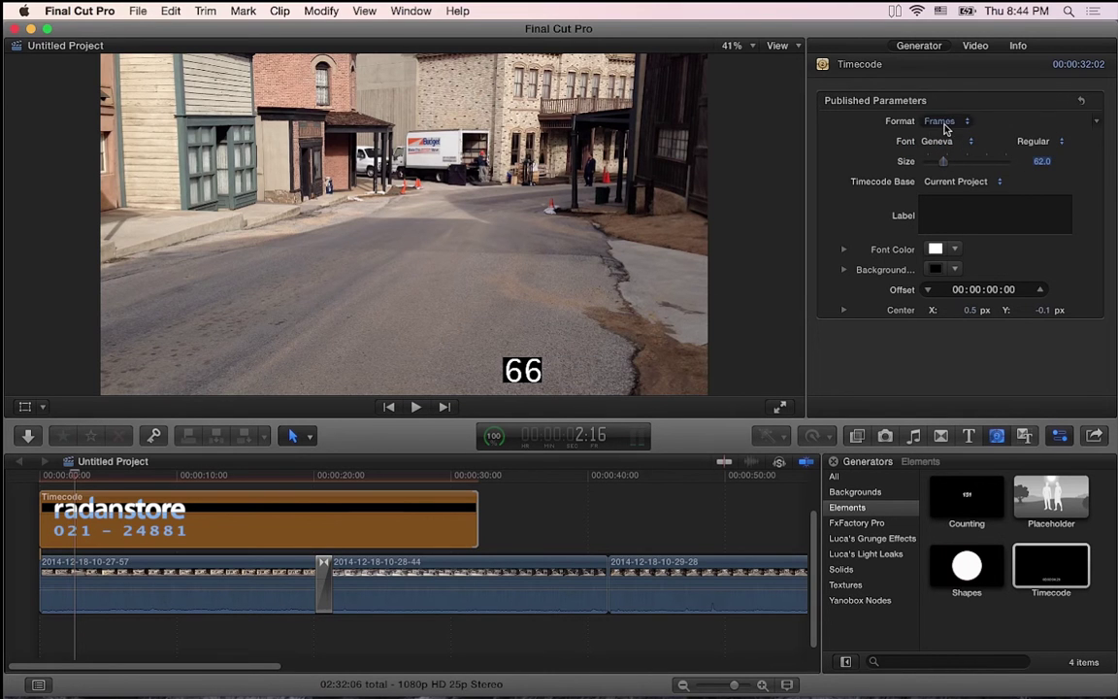
click(946, 121)
click(938, 96)
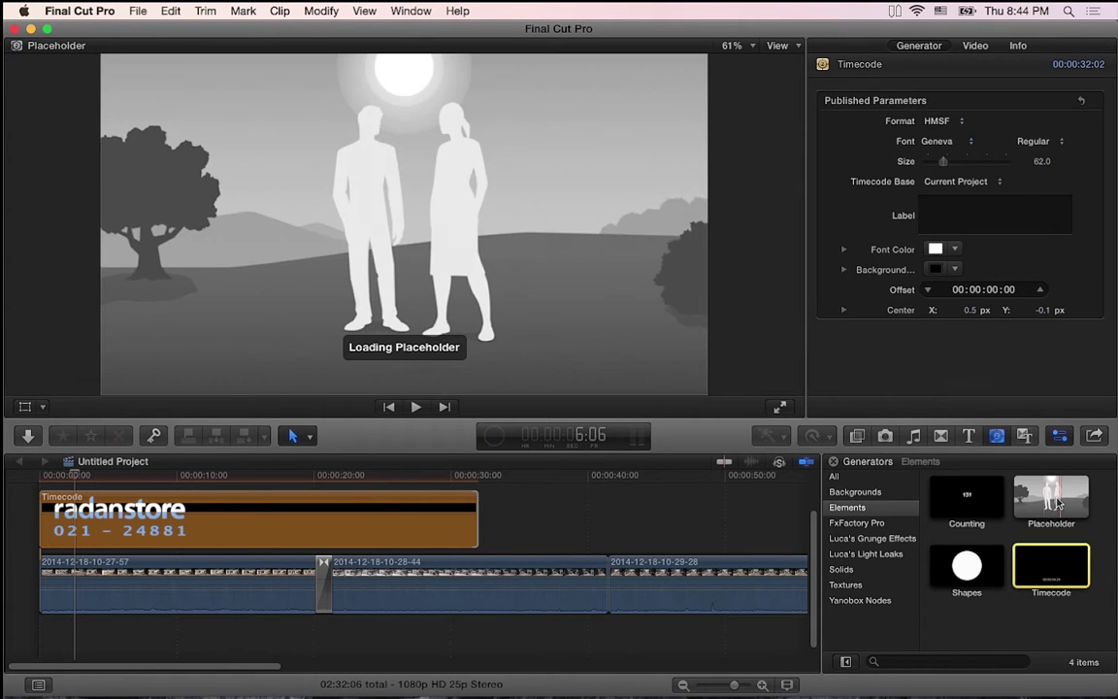
- Add a Placeholder generator clip to the timeline after the Timecode clip
click(1055, 502)
drag(1058, 503, 522, 534)
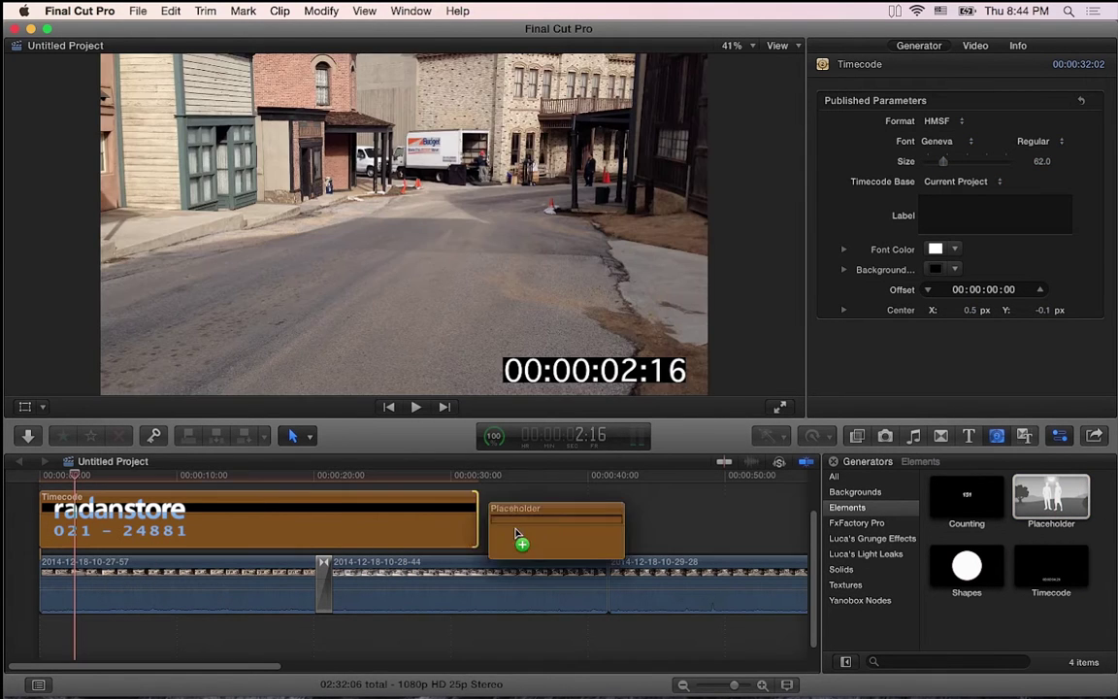
click(545, 476)
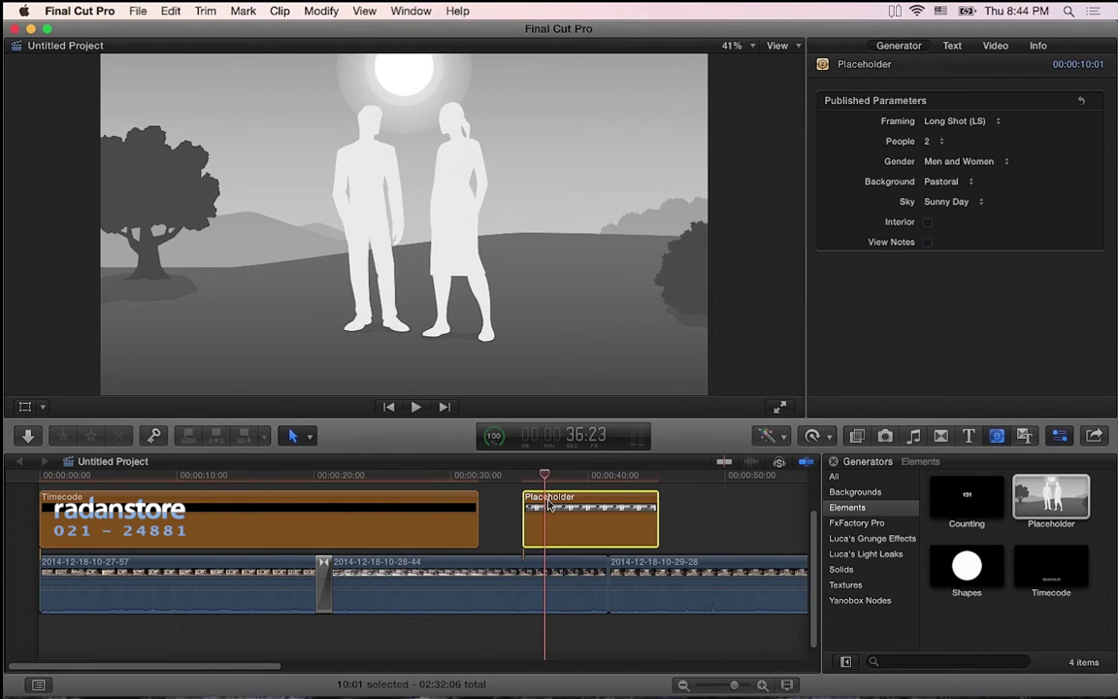
- Keep Long Shot framing with an outdoor scene, then select both generator clips
click(979, 132)
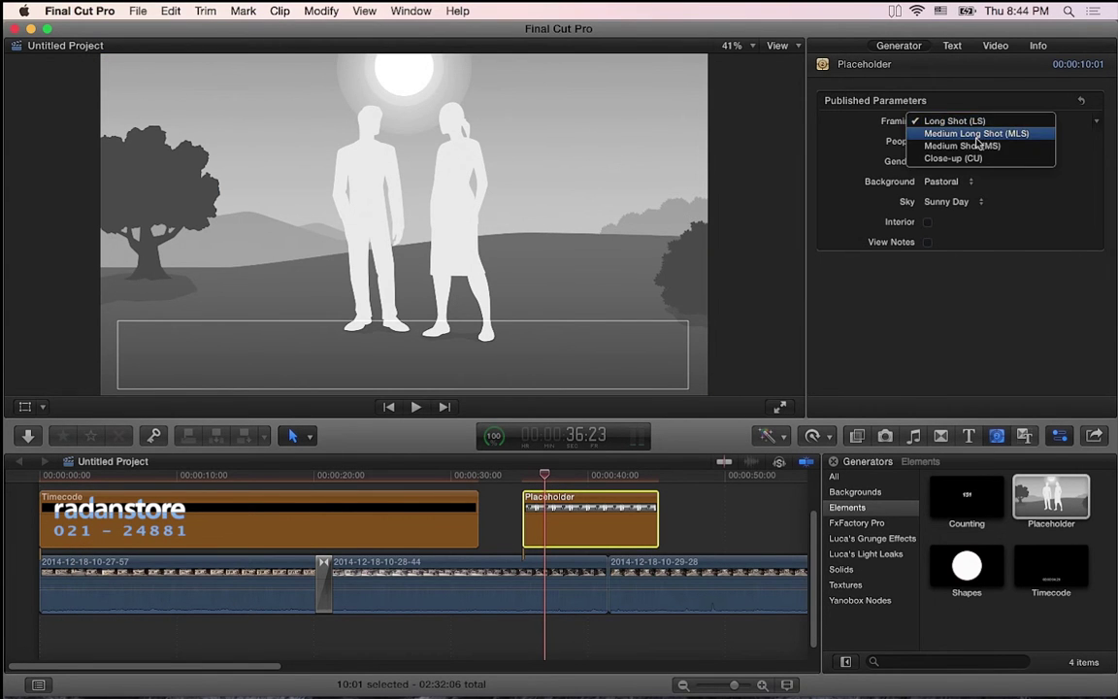
click(963, 281)
click(929, 223)
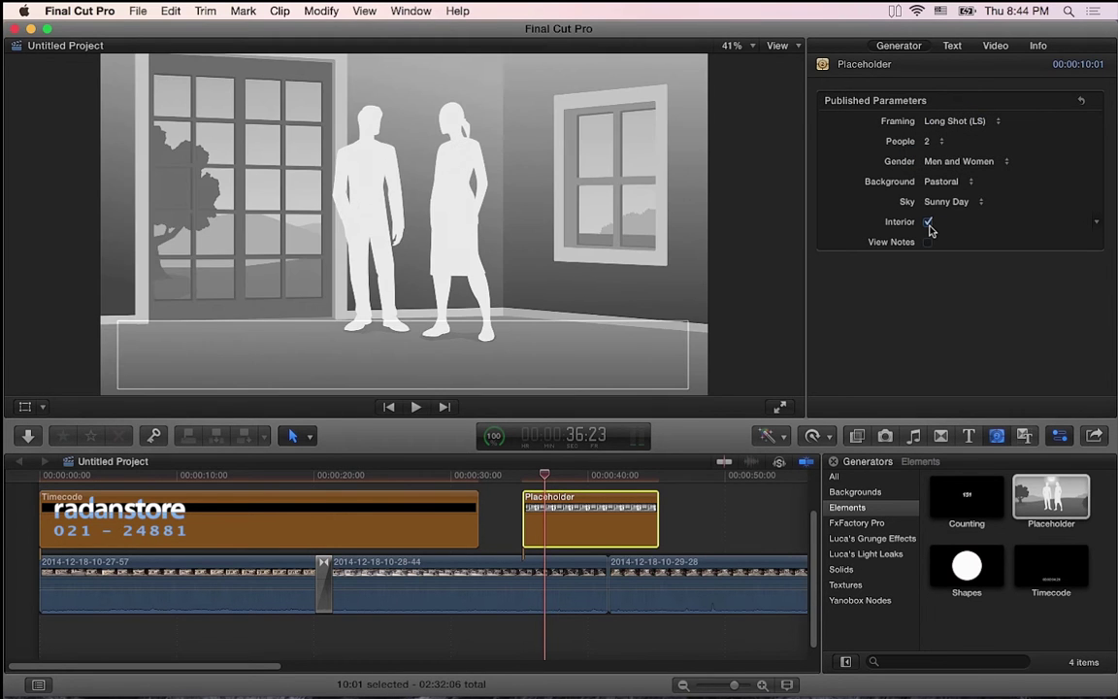
click(928, 224)
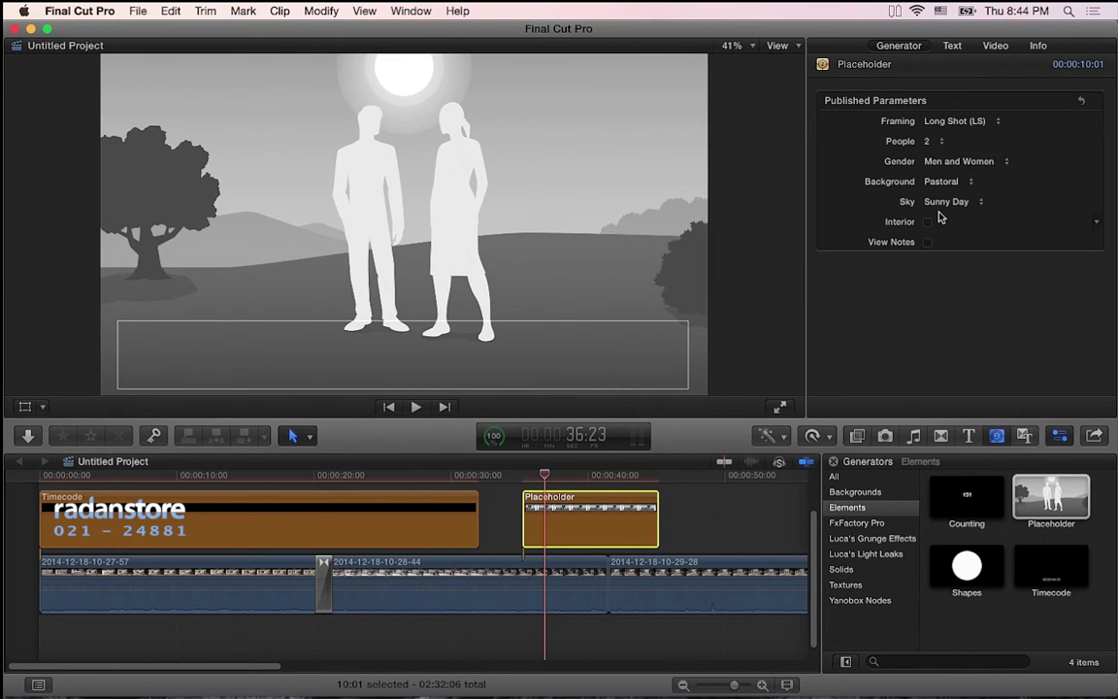
drag(687, 499, 469, 521)
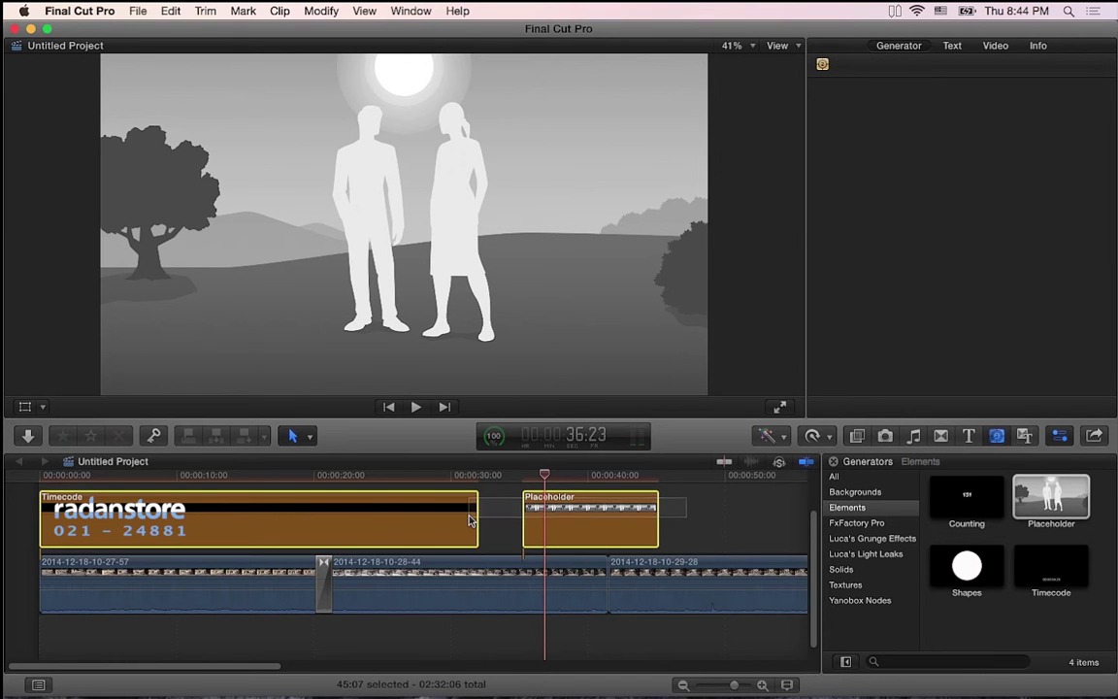
- Delete both generator clips and connect a Shapes generator clip near 17 seconds
key(Delete)
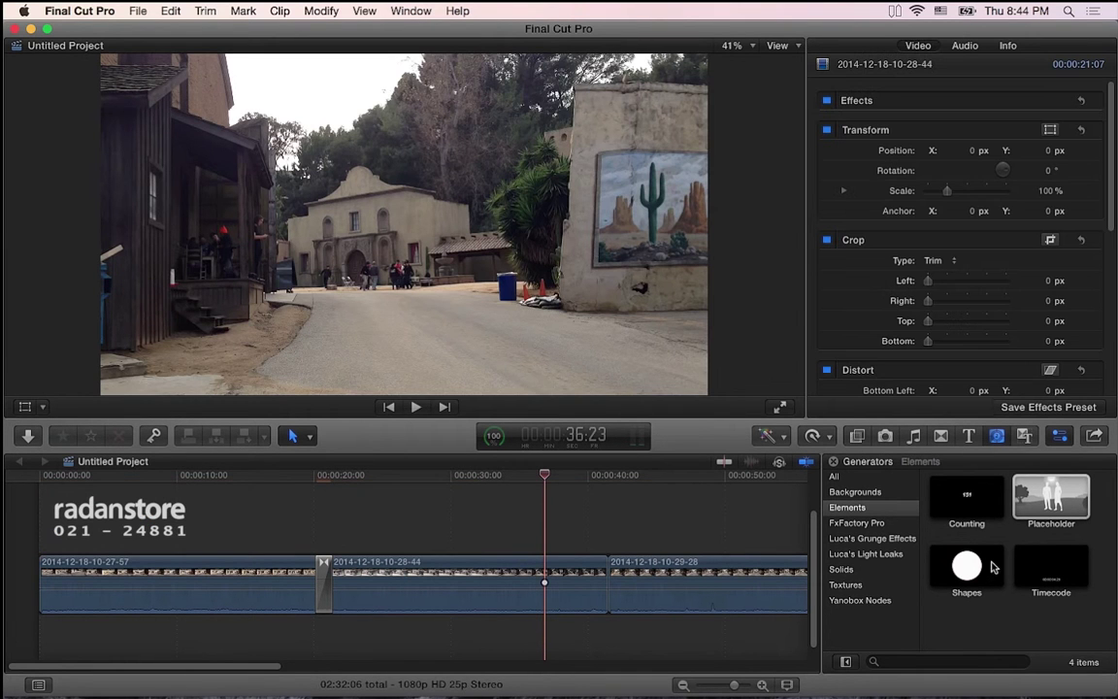
click(967, 567)
key(q)
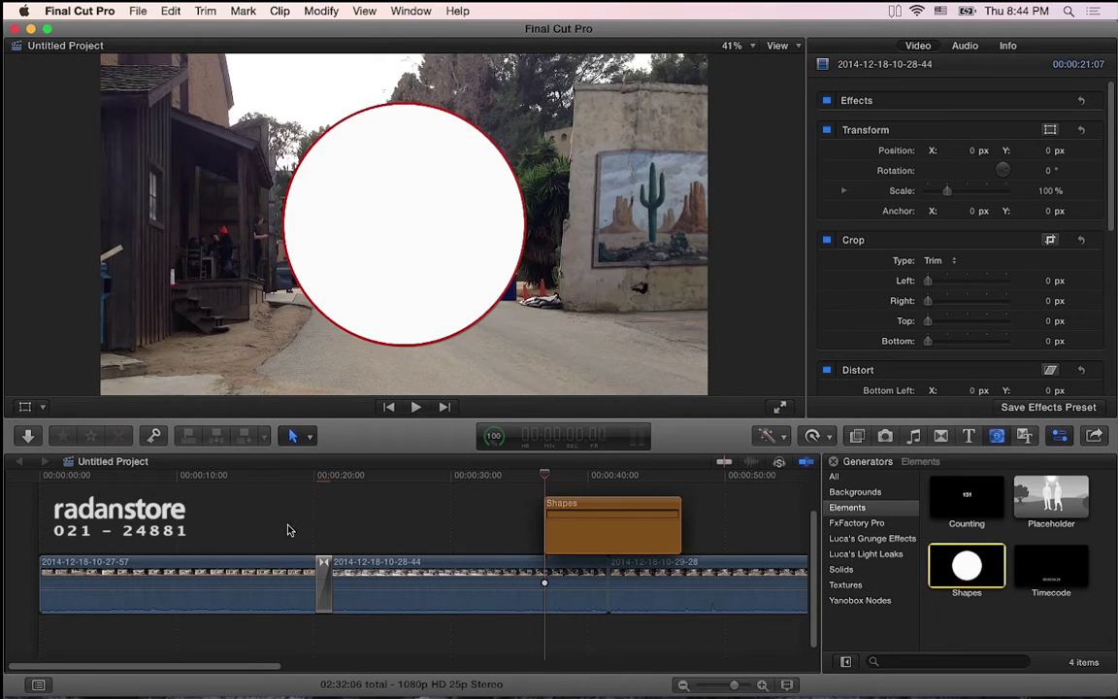
key(super+z)
key(q)
click(291, 515)
click(295, 475)
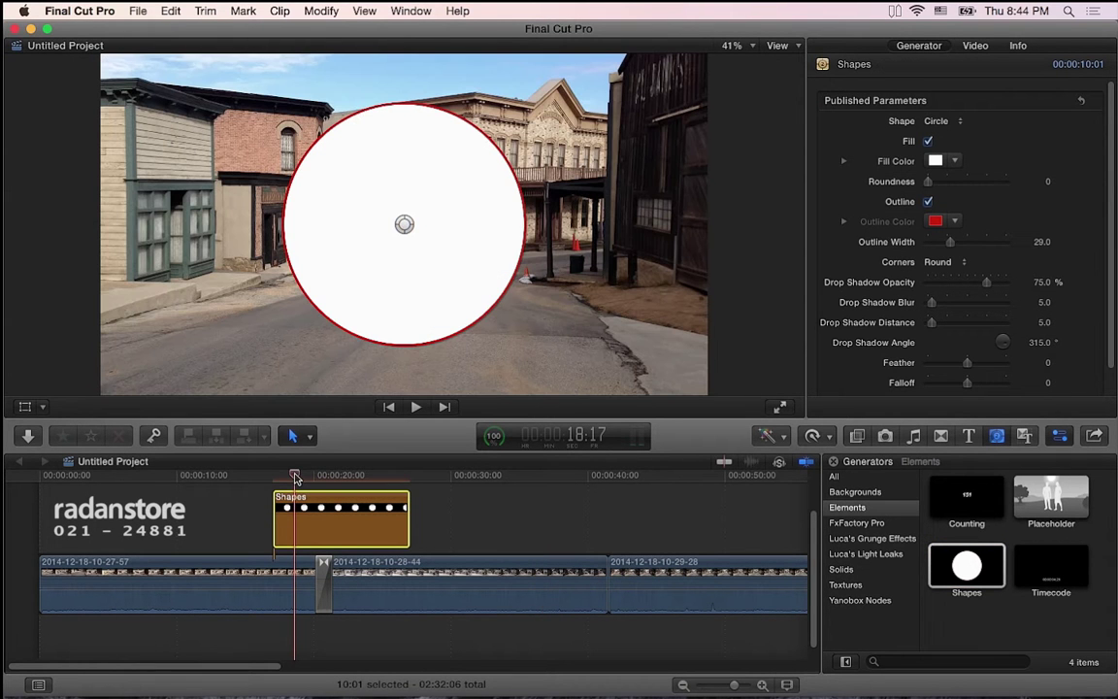
- Try Square and Round corner styles on the circle, leaving Corners set to Square
click(964, 263)
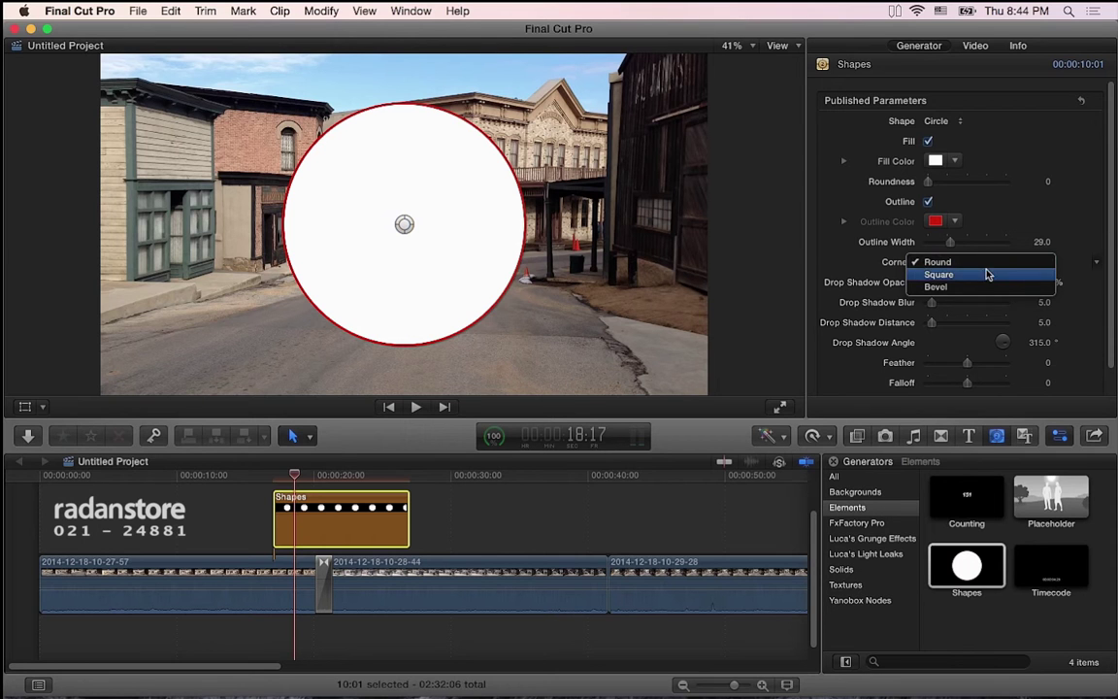
click(987, 276)
click(956, 264)
click(968, 251)
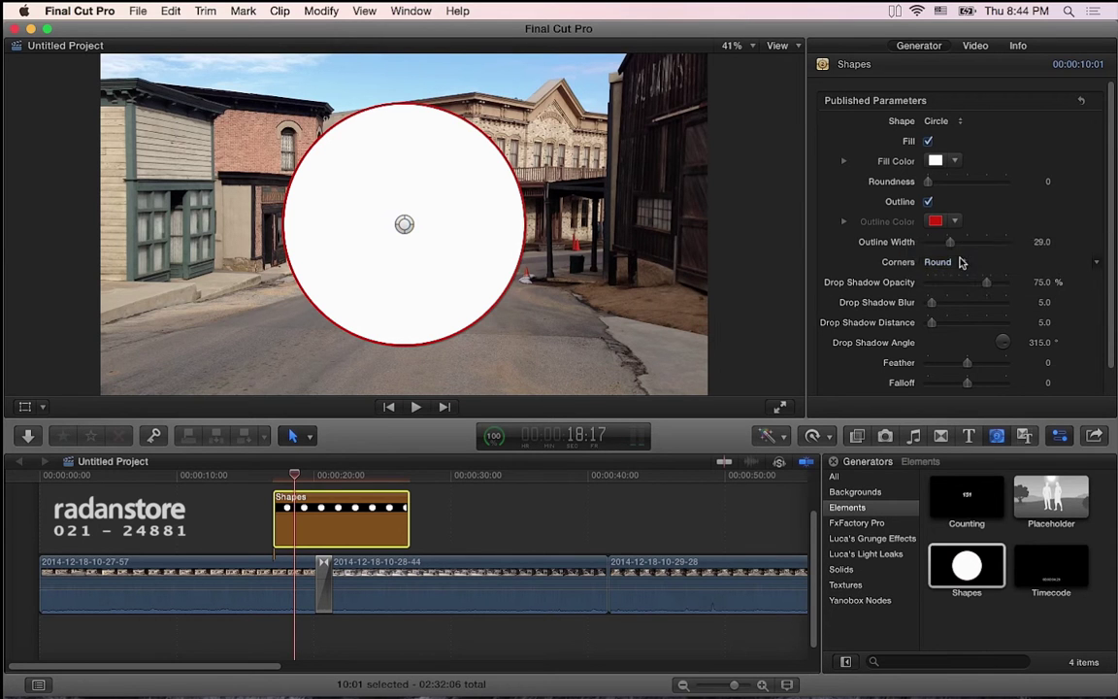
click(961, 262)
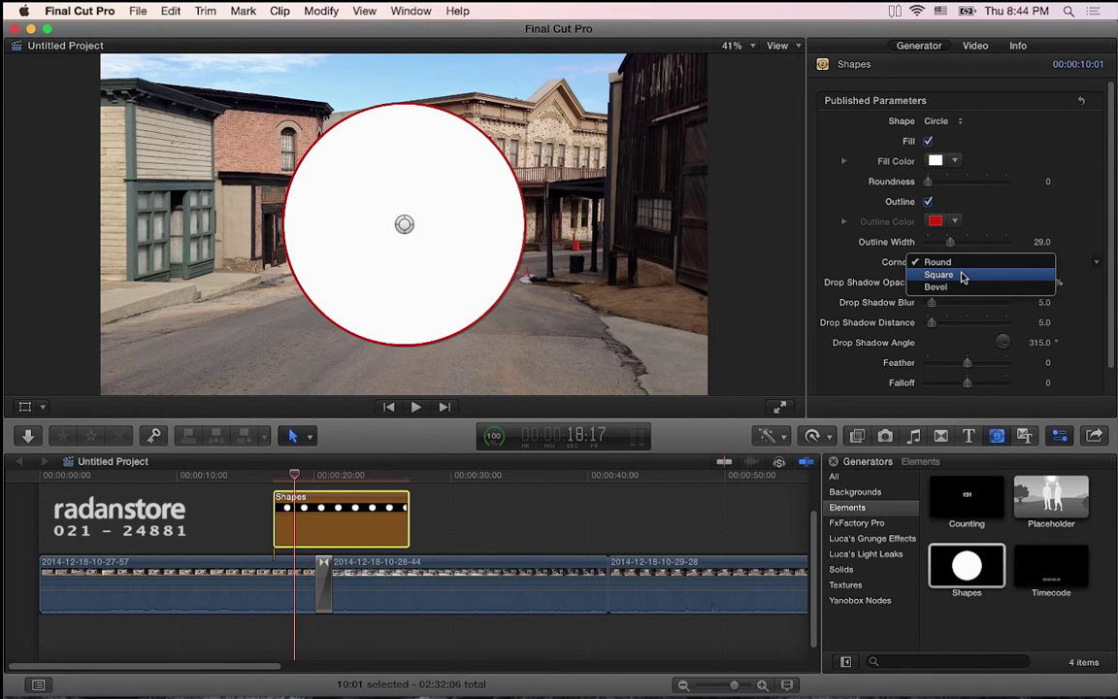
click(961, 277)
click(955, 261)
click(954, 244)
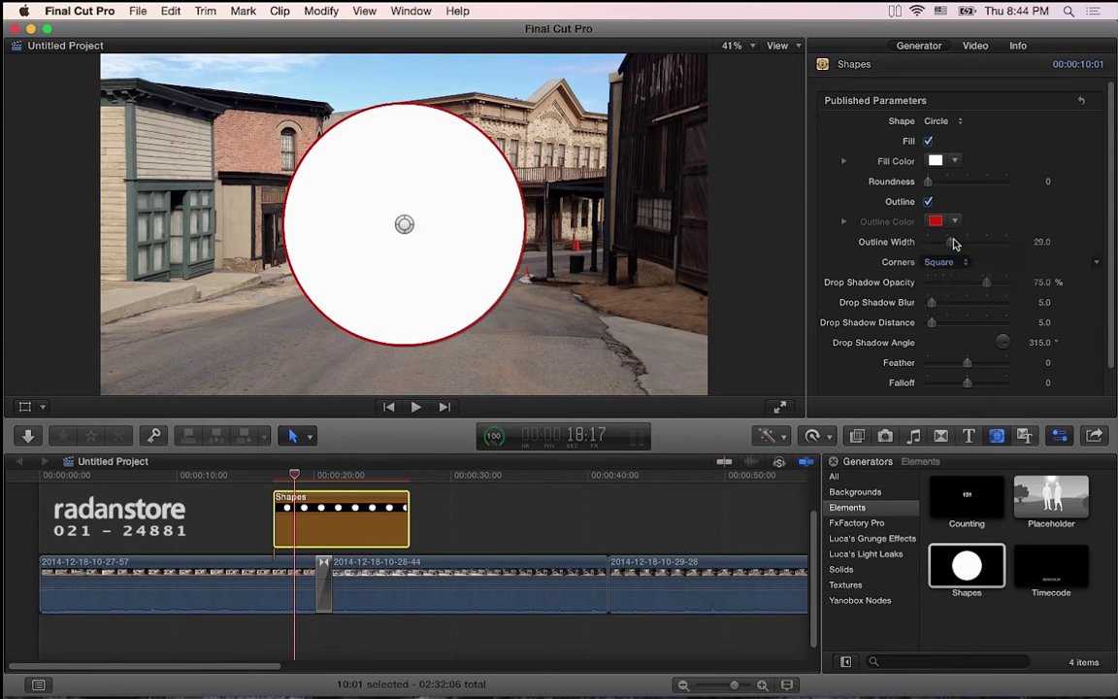
- Change the shape to a square, move it toward the upper left, then make it an octagon
click(952, 123)
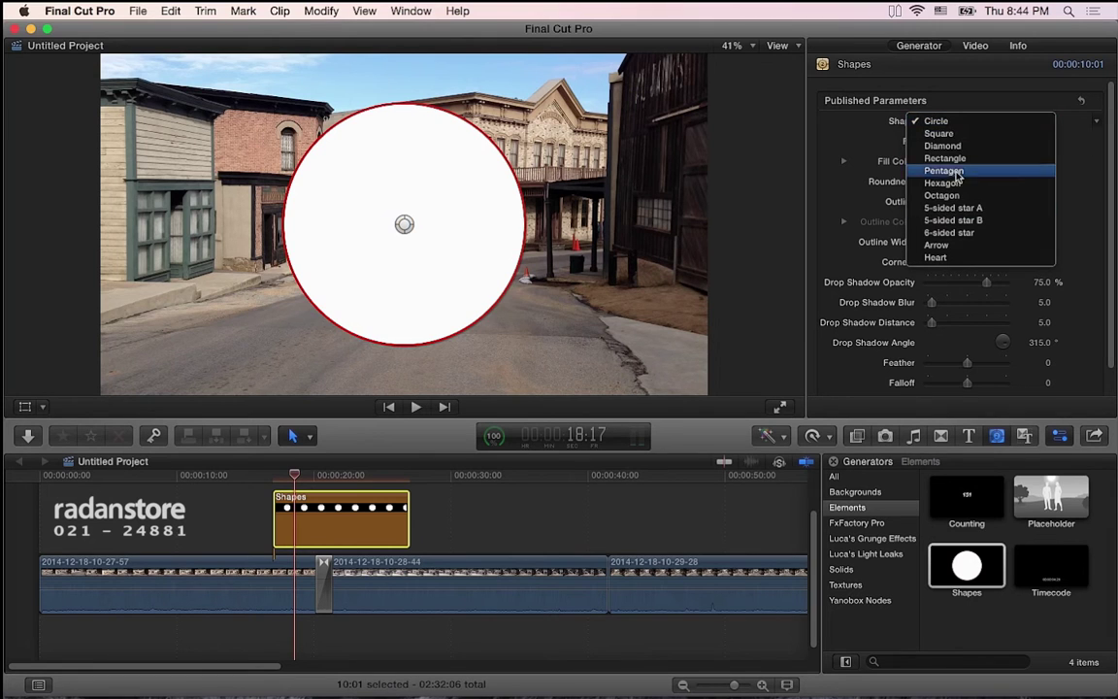
click(944, 133)
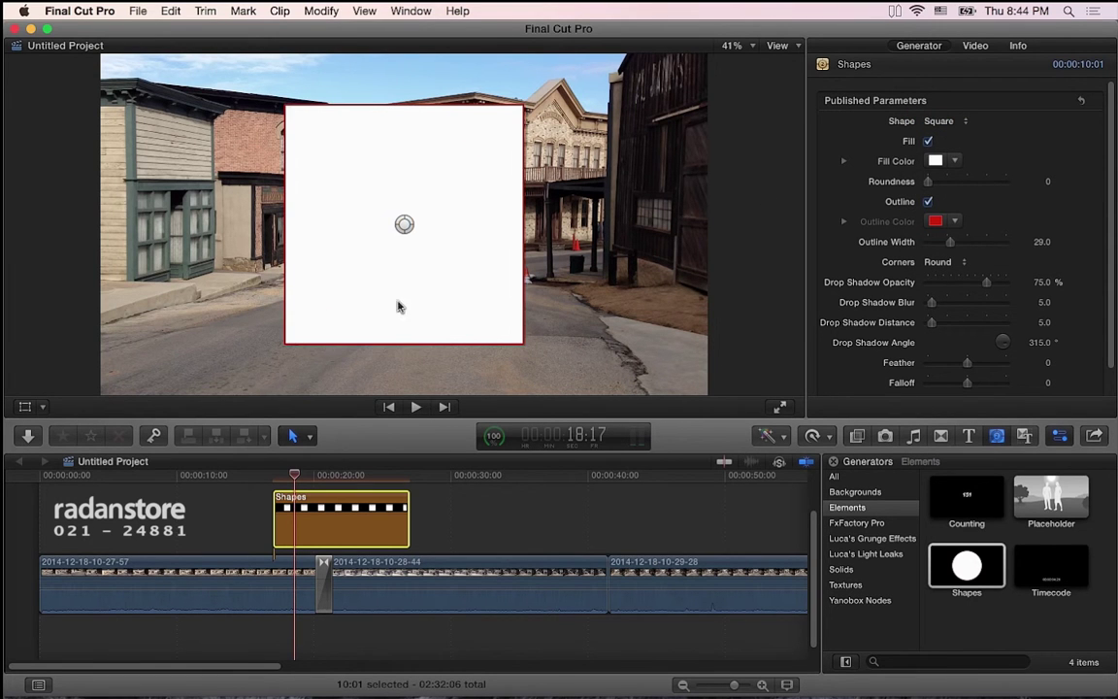
drag(404, 224, 333, 249)
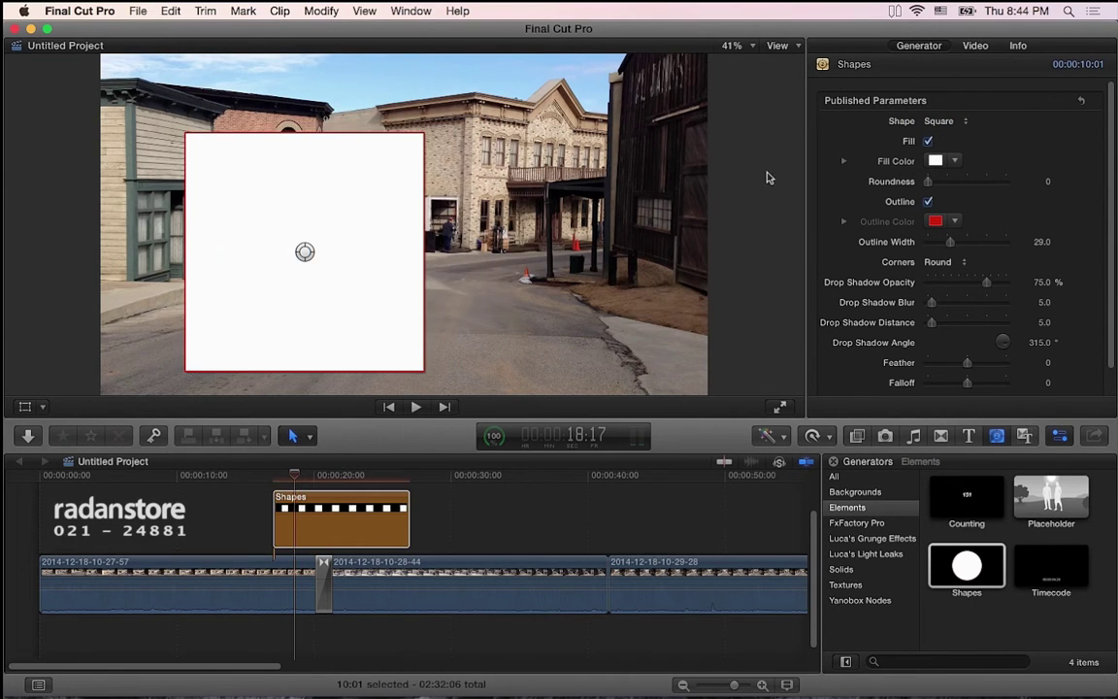
click(959, 121)
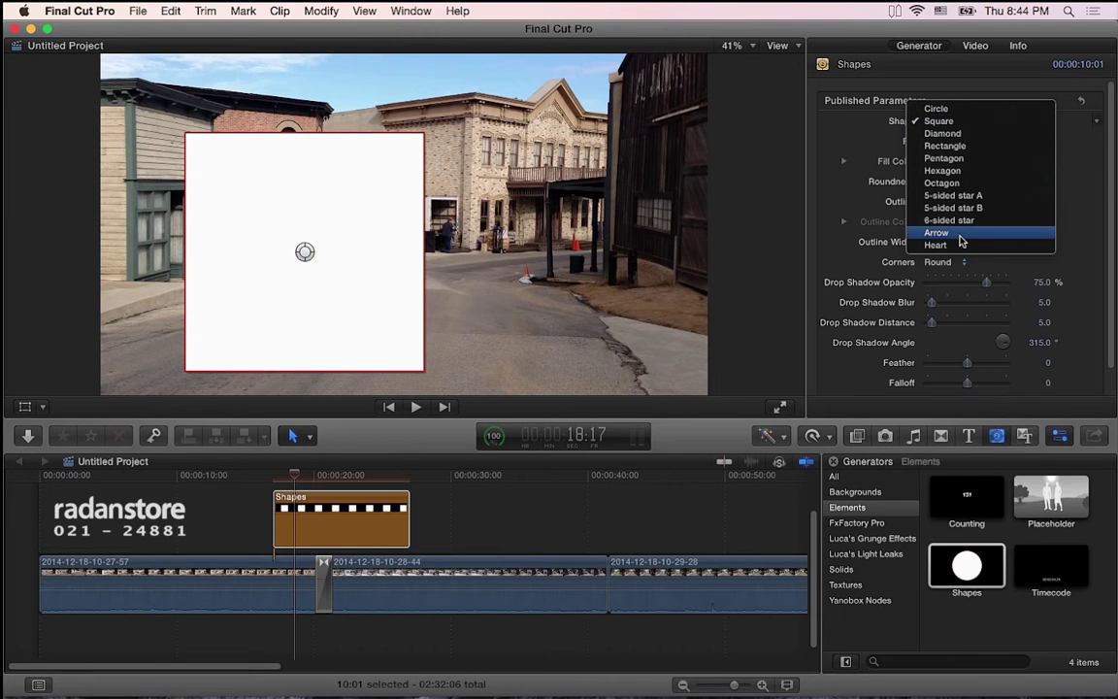
click(942, 182)
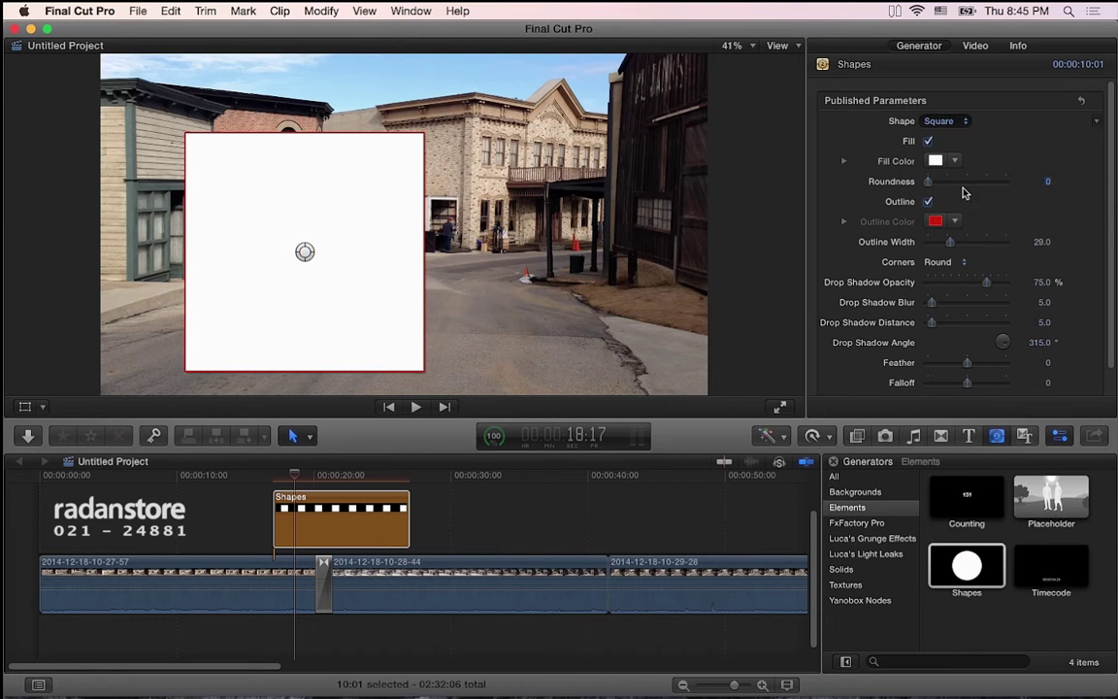
- Give the octagon square corners and a 35.79 red outline width, then select the Shapes clip
click(961, 263)
click(961, 274)
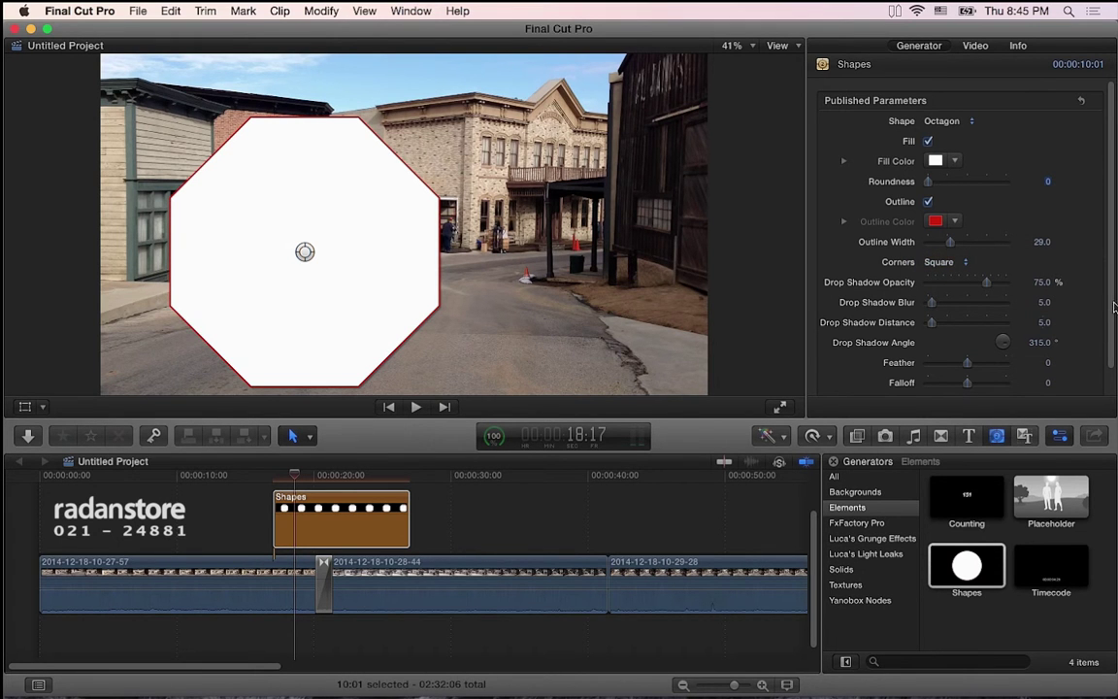
scroll(1107, 345, down, 2)
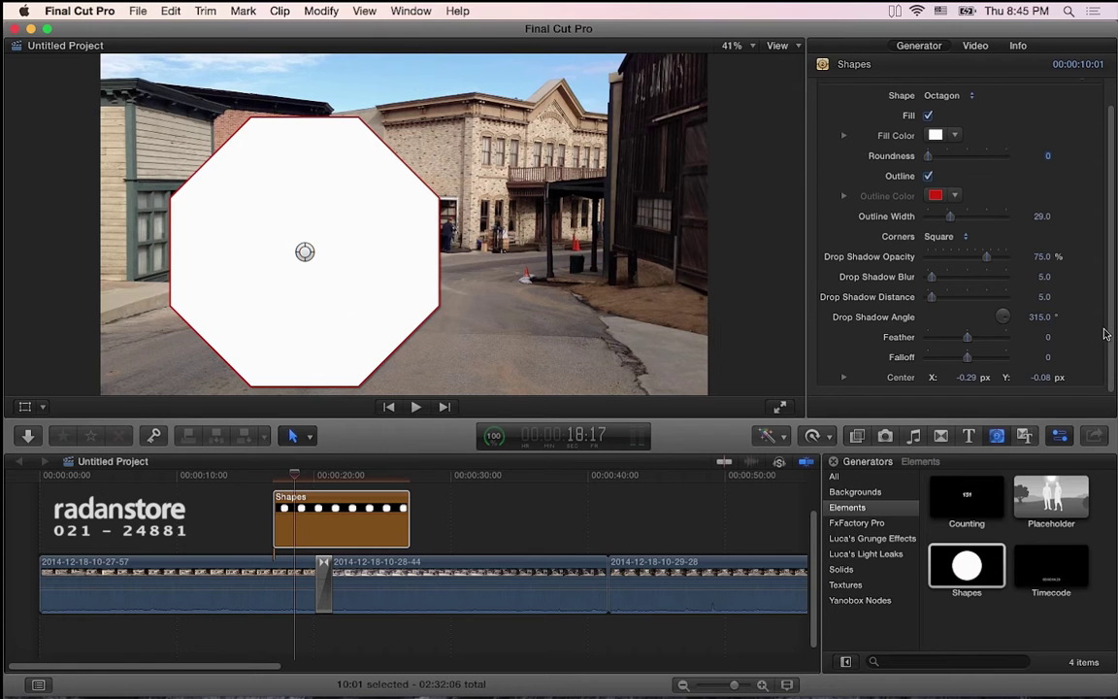
scroll(1105, 320, up, 2)
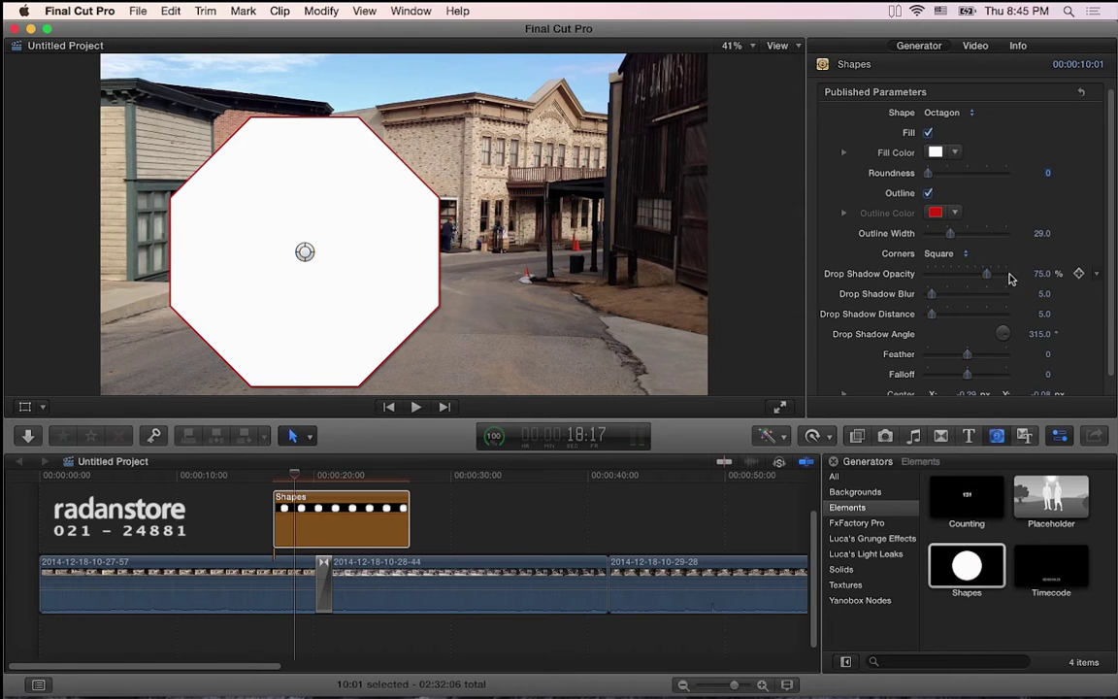
drag(950, 235, 957, 234)
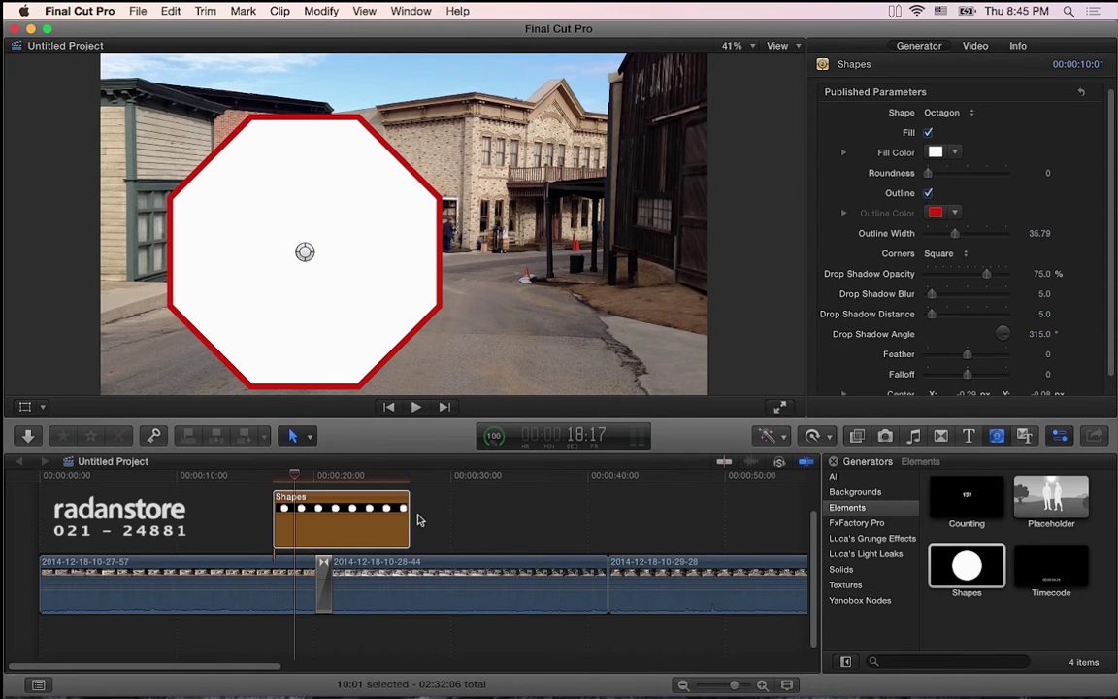
click(398, 520)
key(Delete)
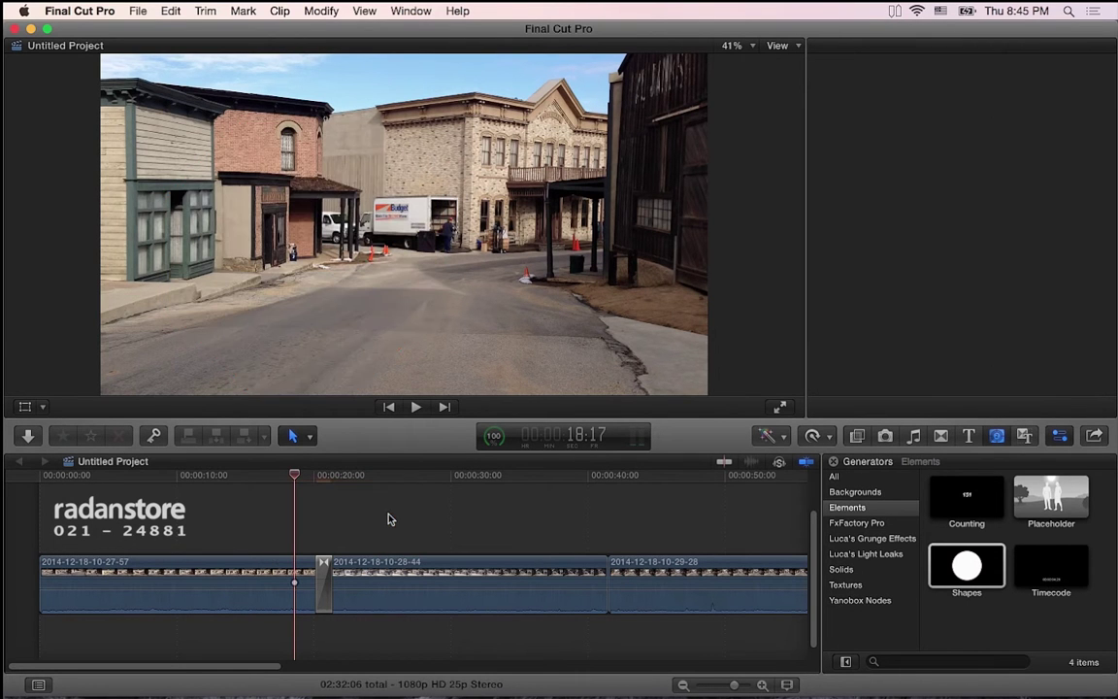
click(856, 493)
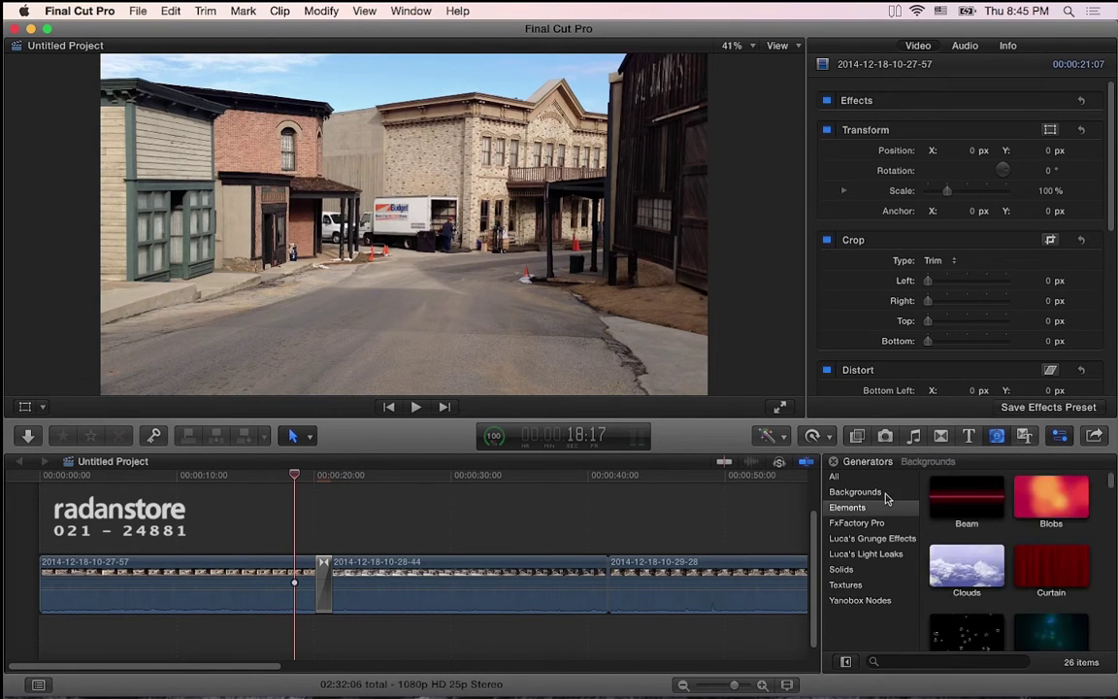
scroll(964, 577, down, 2)
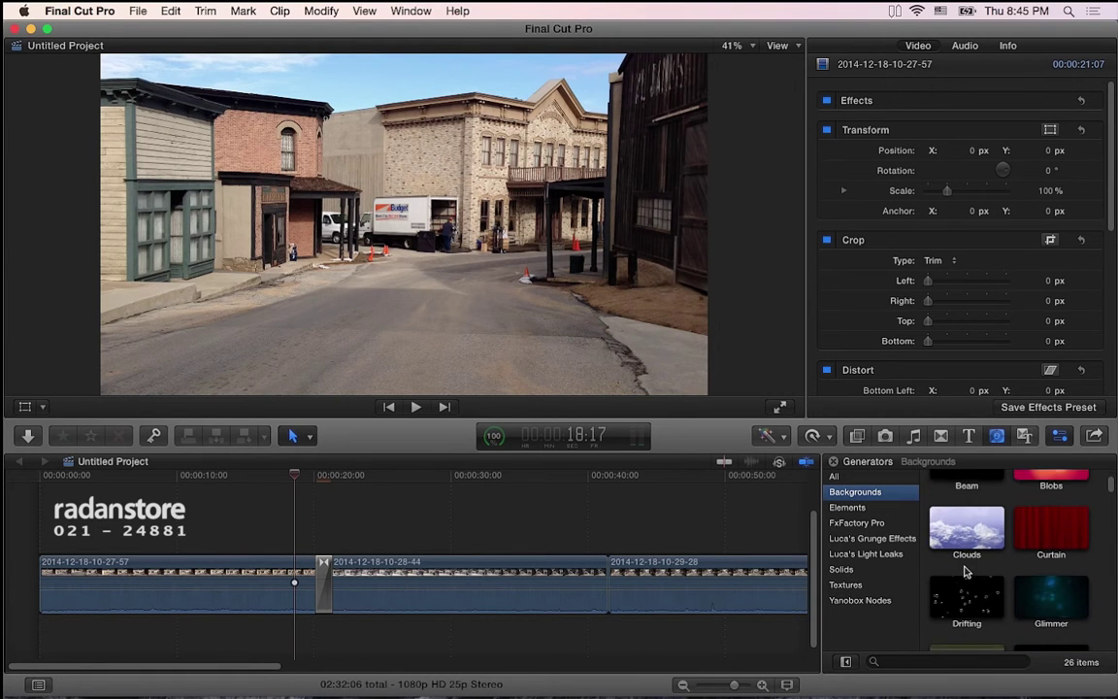
scroll(964, 573, down, 4)
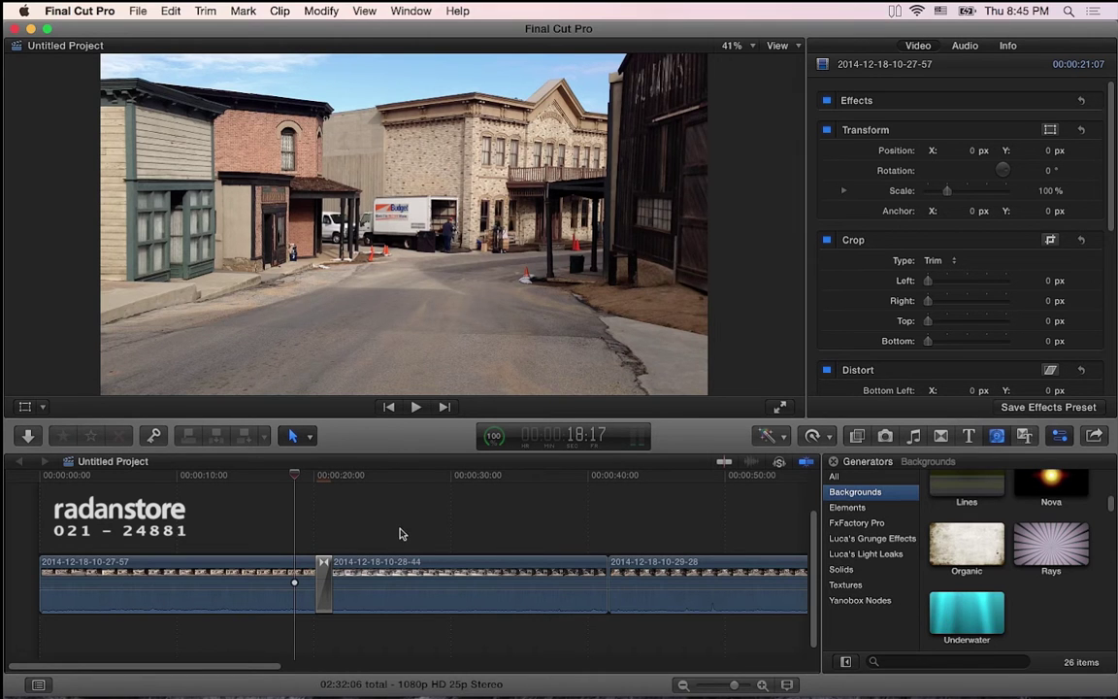
click(863, 585)
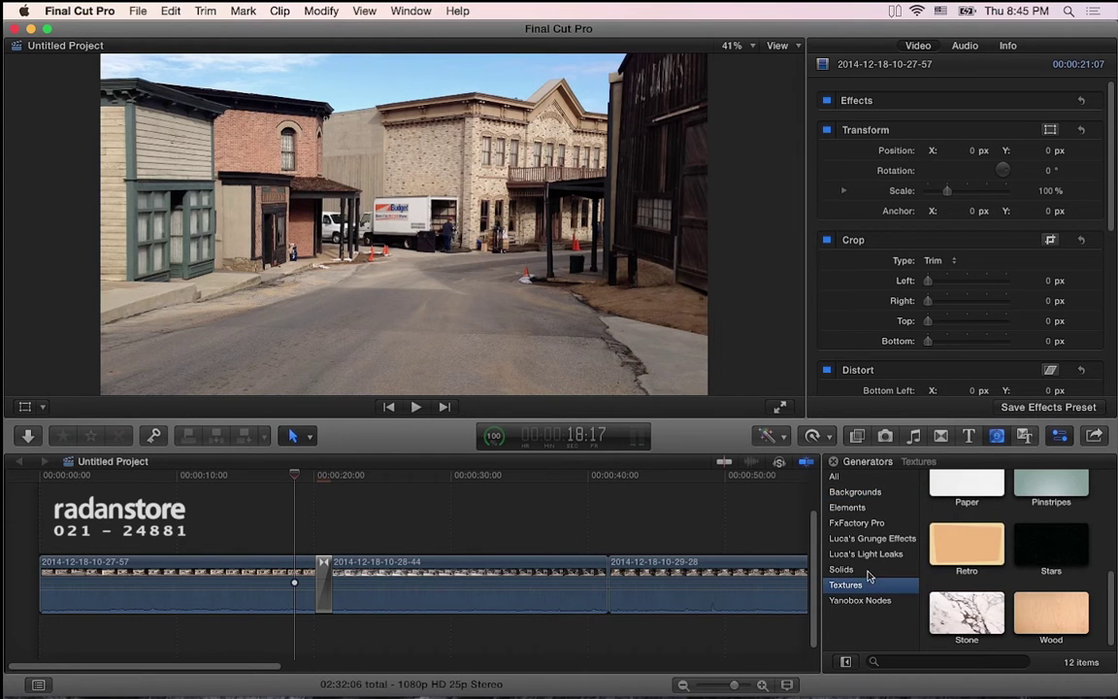
scroll(989, 603, up, 2)
scroll(989, 603, up, 1)
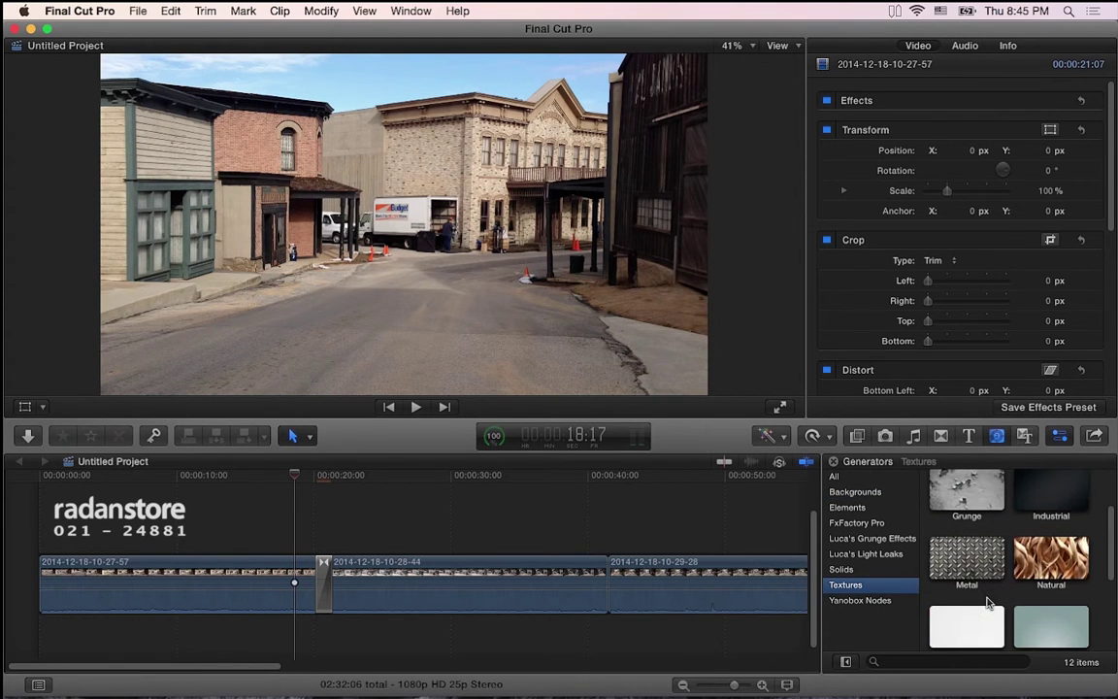
scroll(989, 603, up, 1)
click(872, 570)
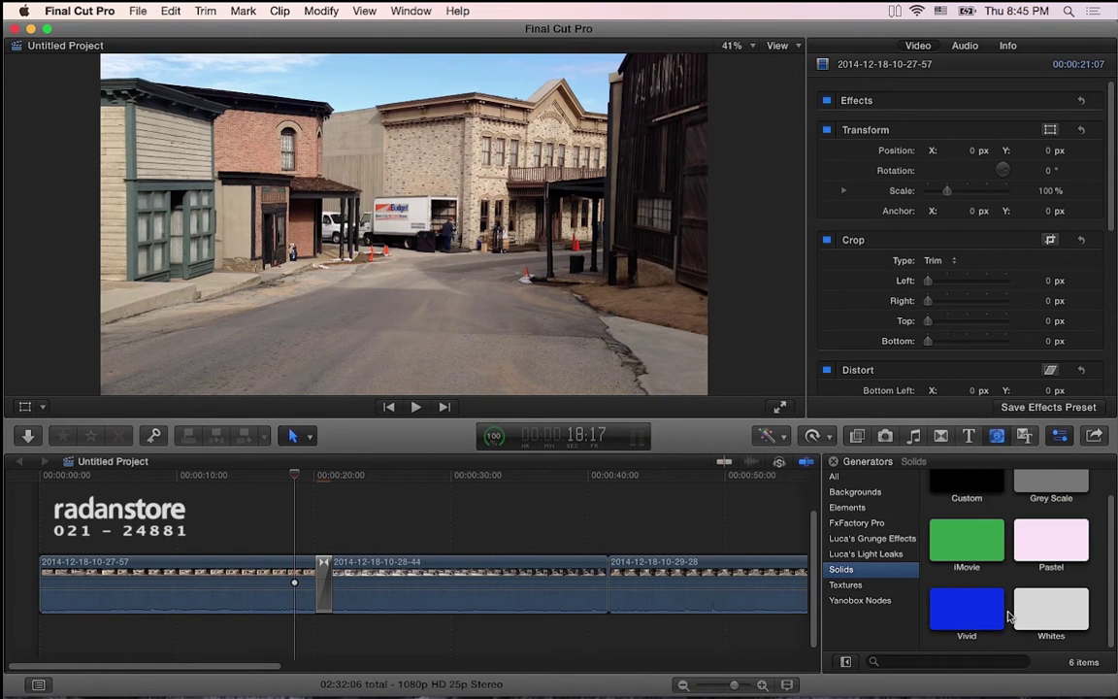
scroll(1009, 609, up, 1)
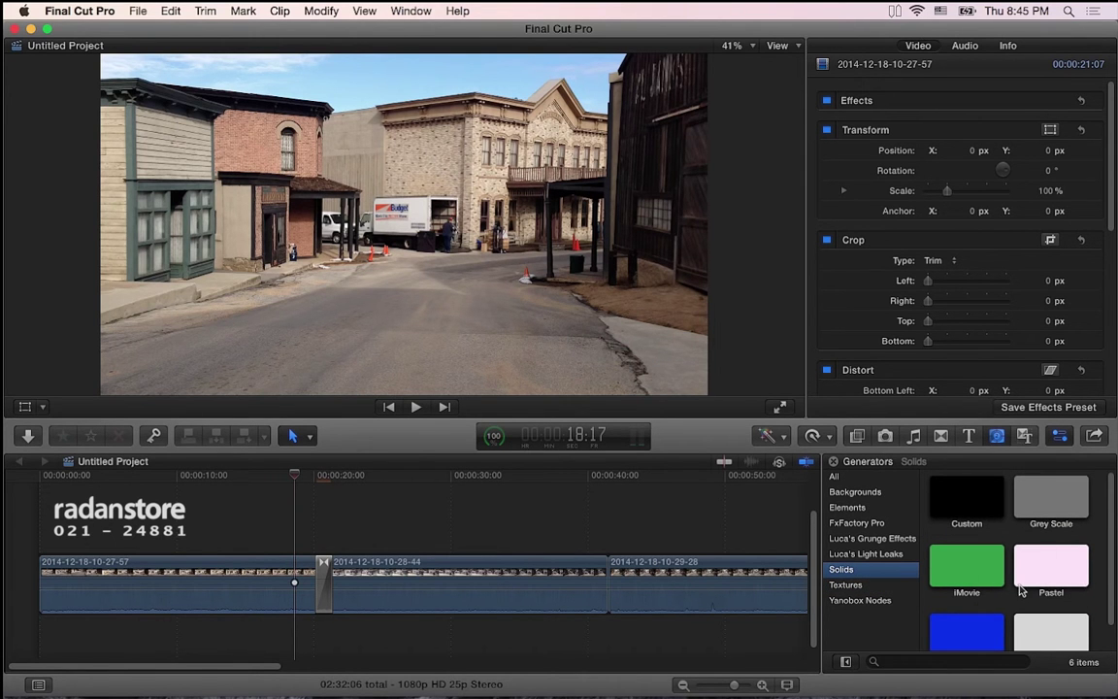
scroll(1010, 602, down, 1)
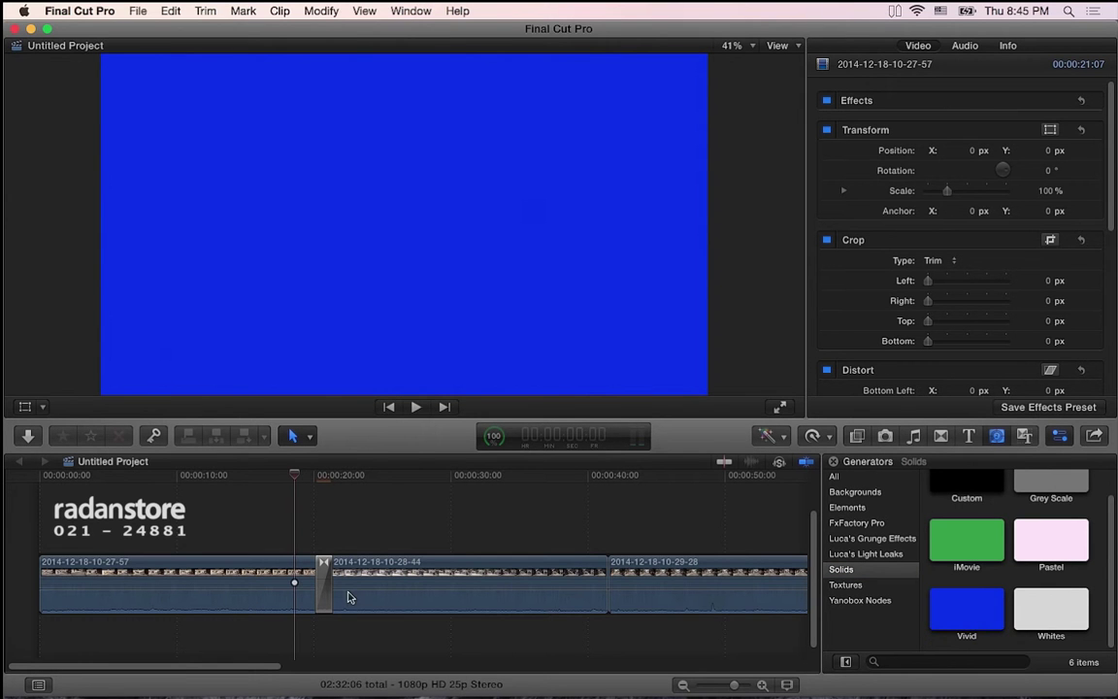
scroll(1053, 544, up, 1)
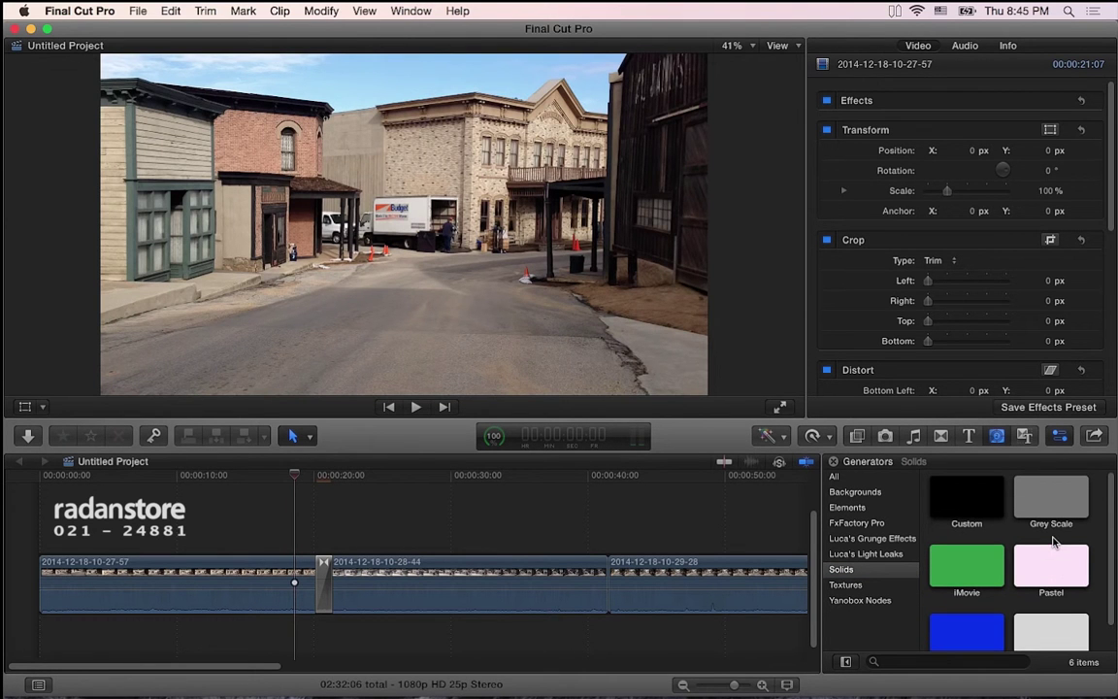
click(869, 507)
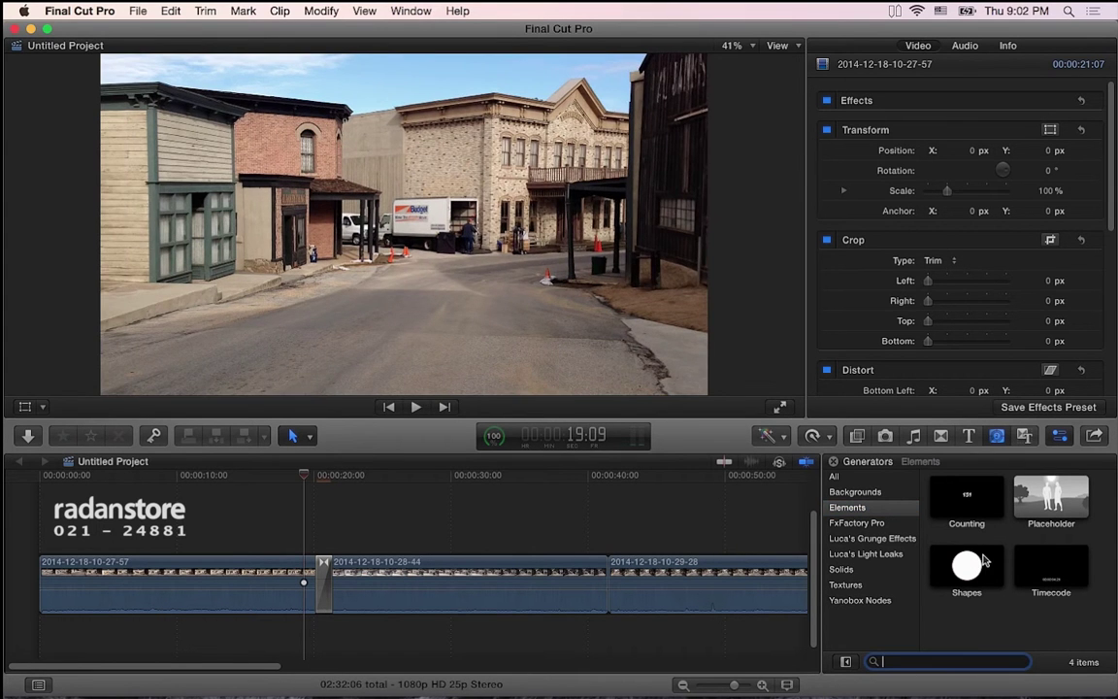
- Preview the Shapes generator's red-outlined white circle from the Elements generators
click(971, 565)
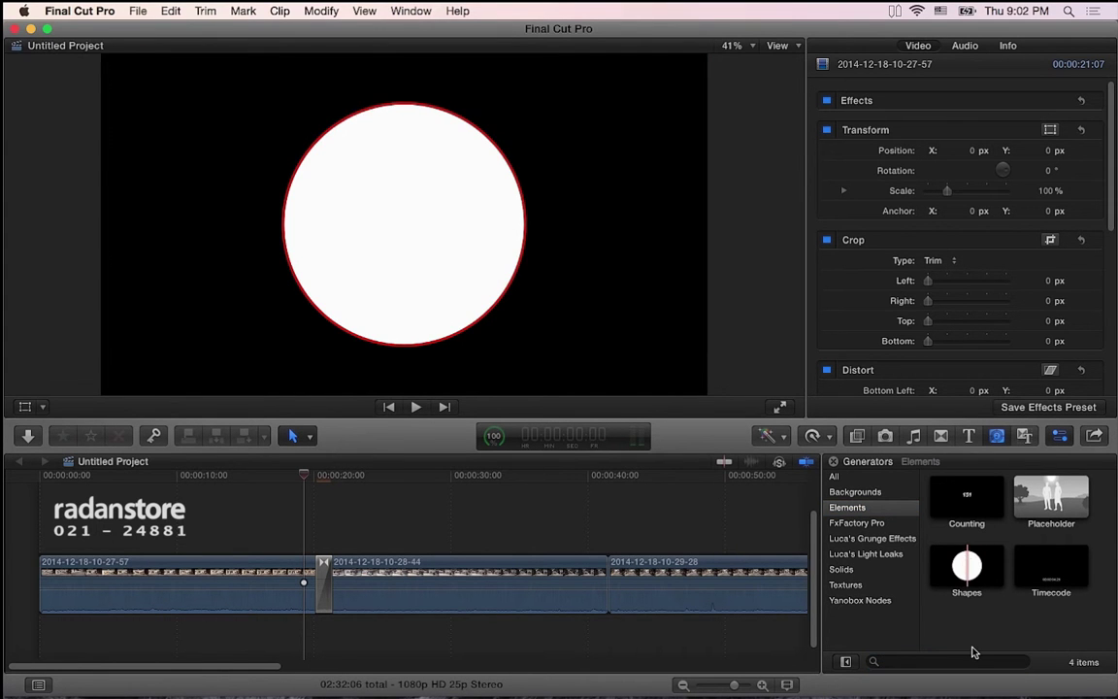
- Open the Music and Sound browser and look through its sound effect folders
click(915, 437)
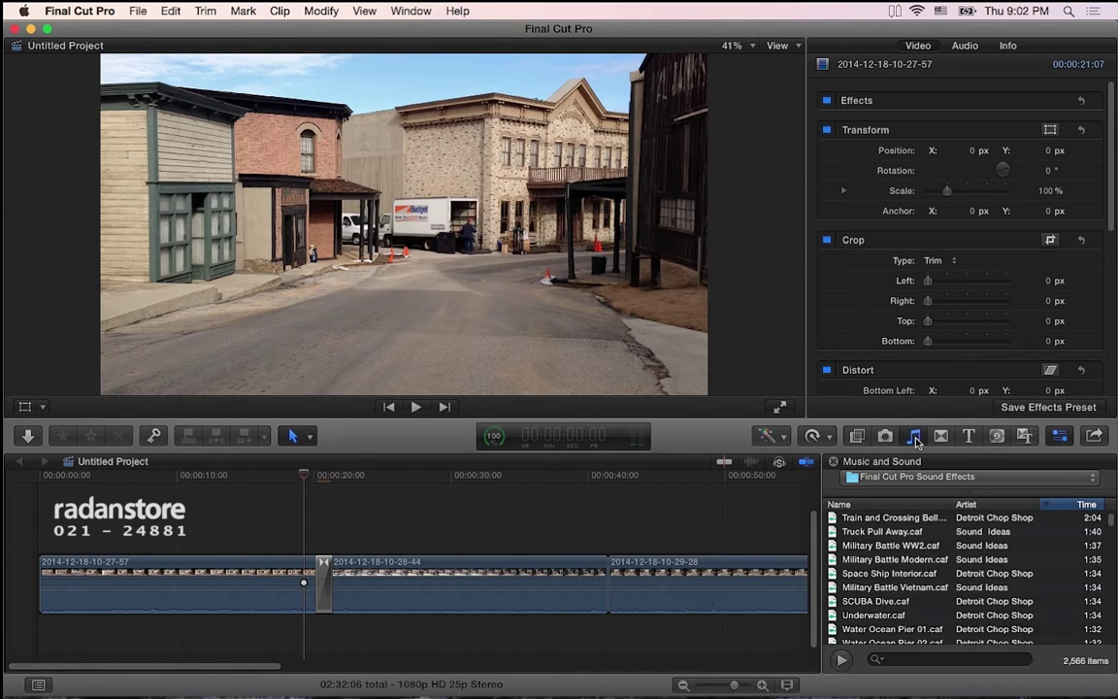
click(859, 480)
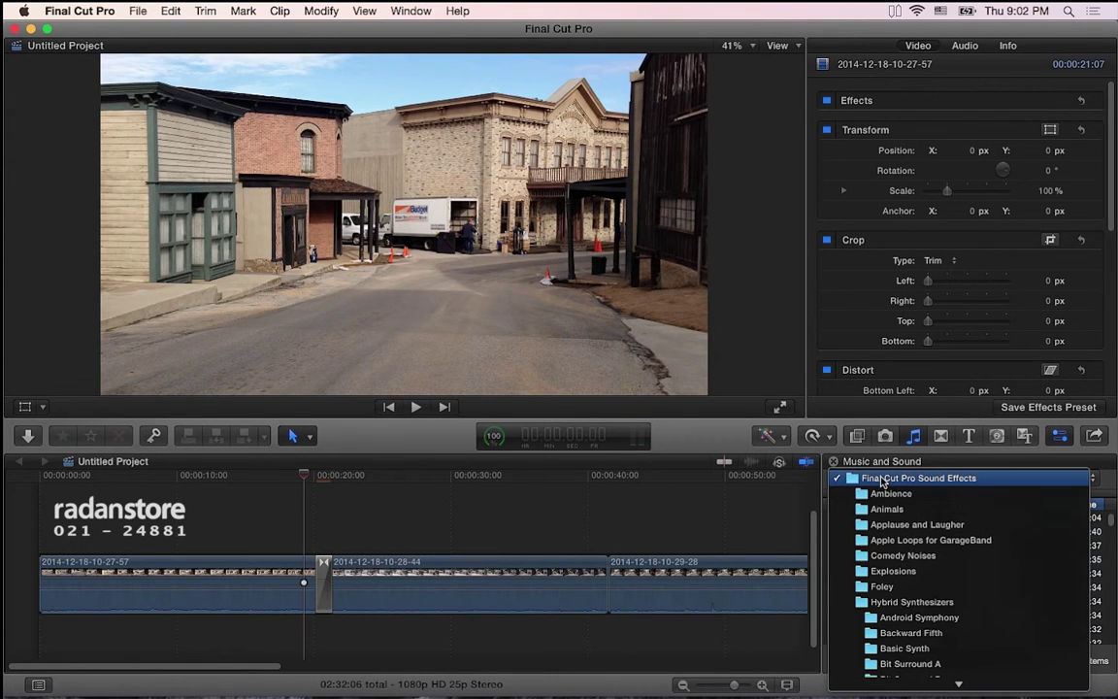
click(1104, 473)
- Filter Sound Effects by 'crowd', then play and stop a preview of Crowd Walla 1.caf
click(945, 659)
text(crowd)
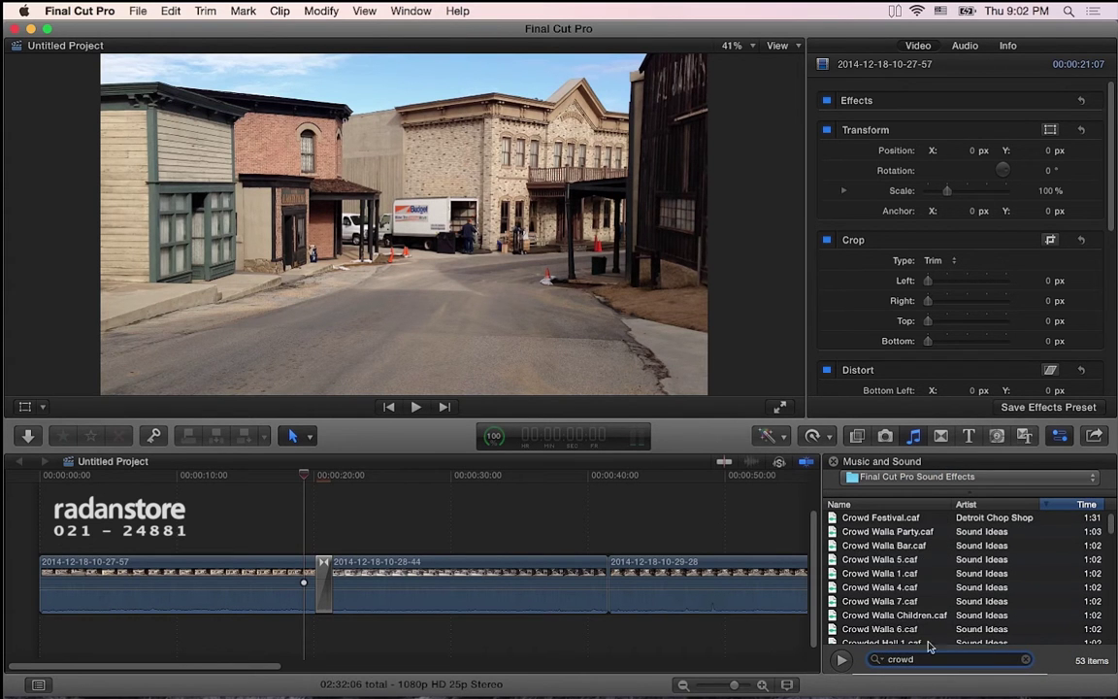
click(879, 573)
click(842, 662)
click(841, 662)
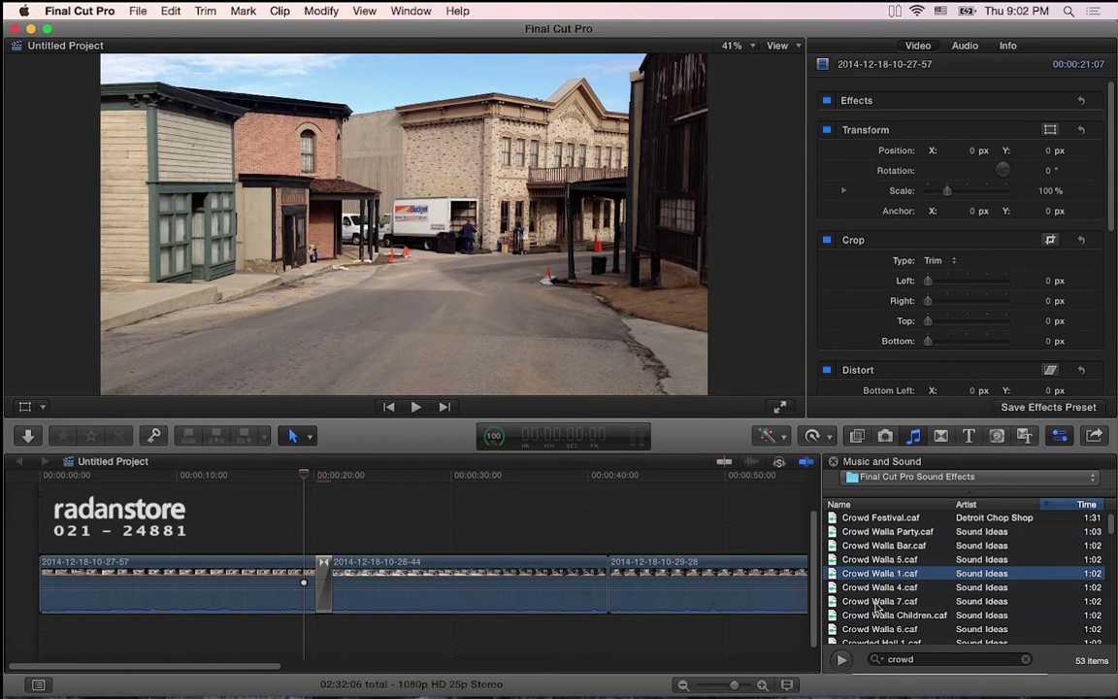
scroll(887, 573, down, 3)
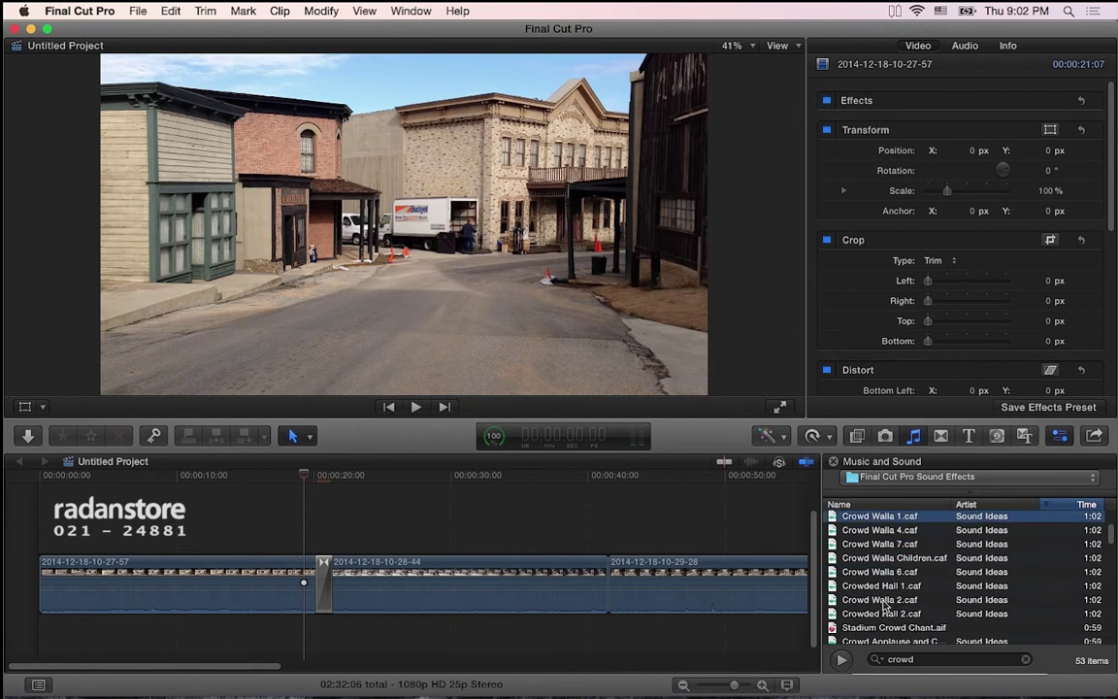
scroll(887, 602, up, 3)
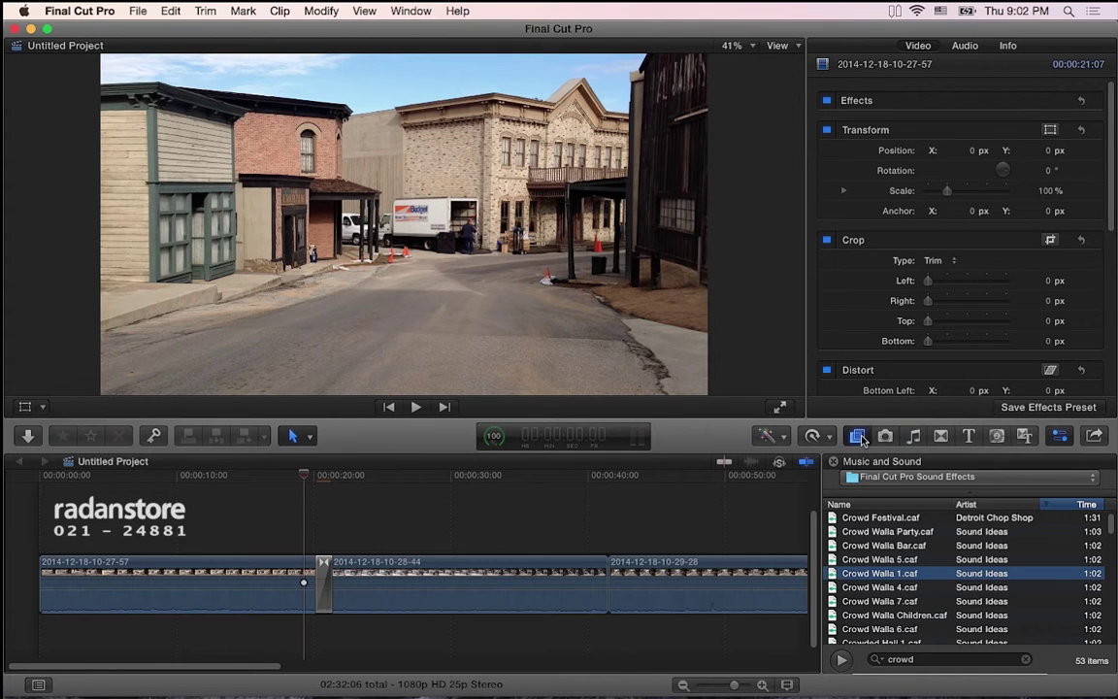
- In the Effects browser, view the Basics and Color categories, then return to All Video & Audio
click(859, 435)
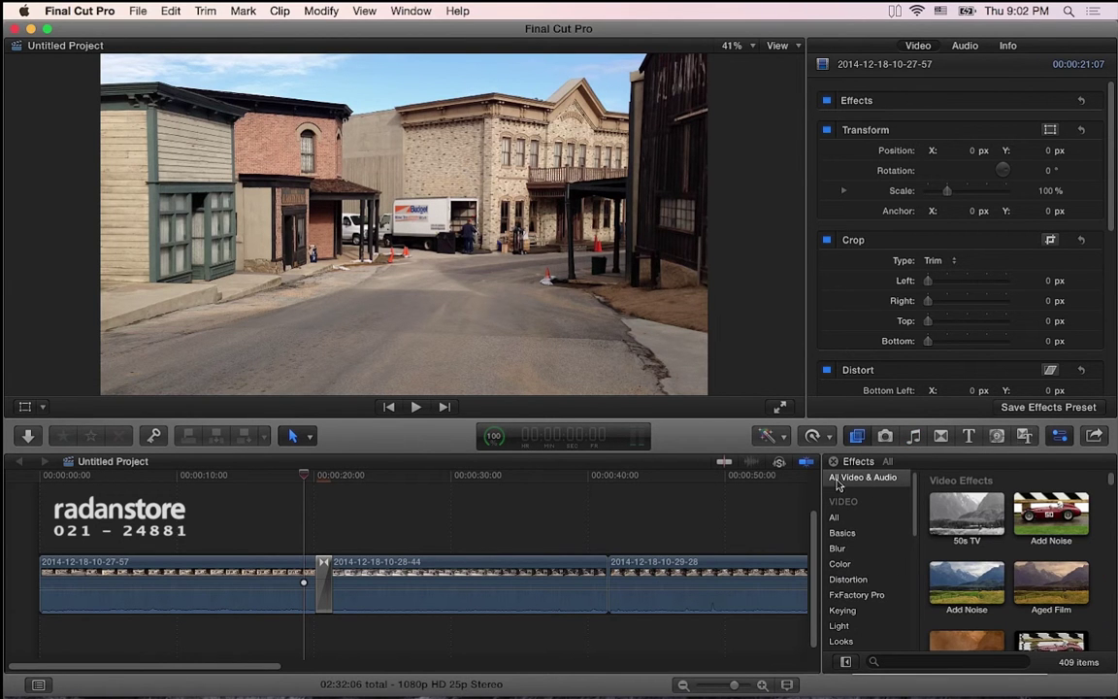
click(858, 532)
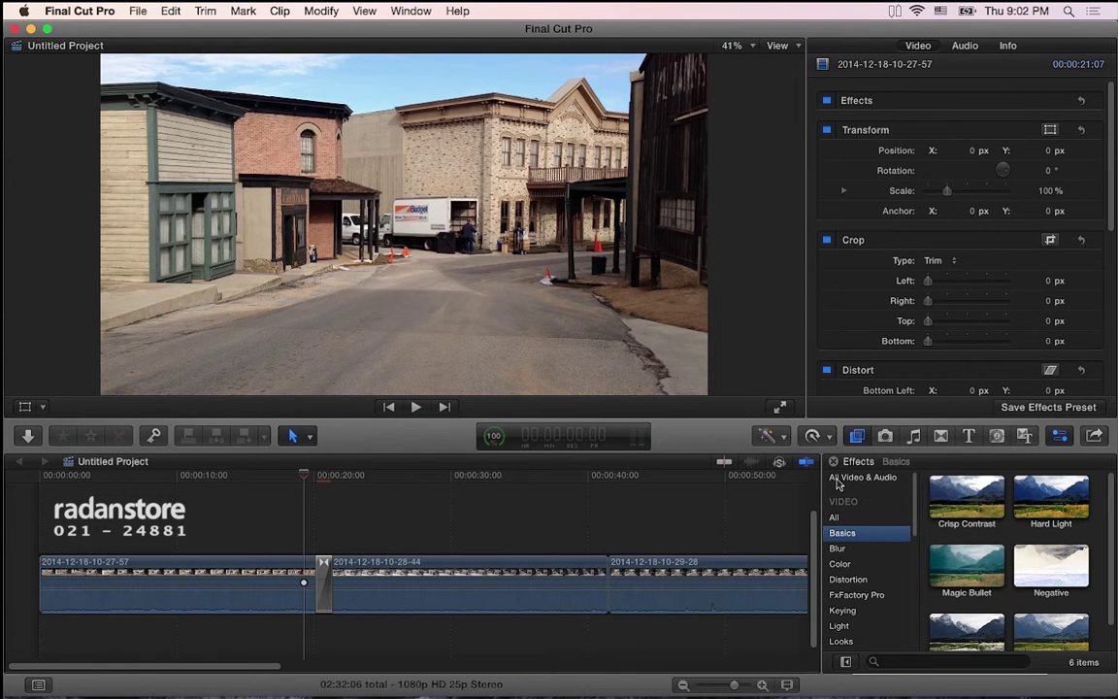
click(869, 479)
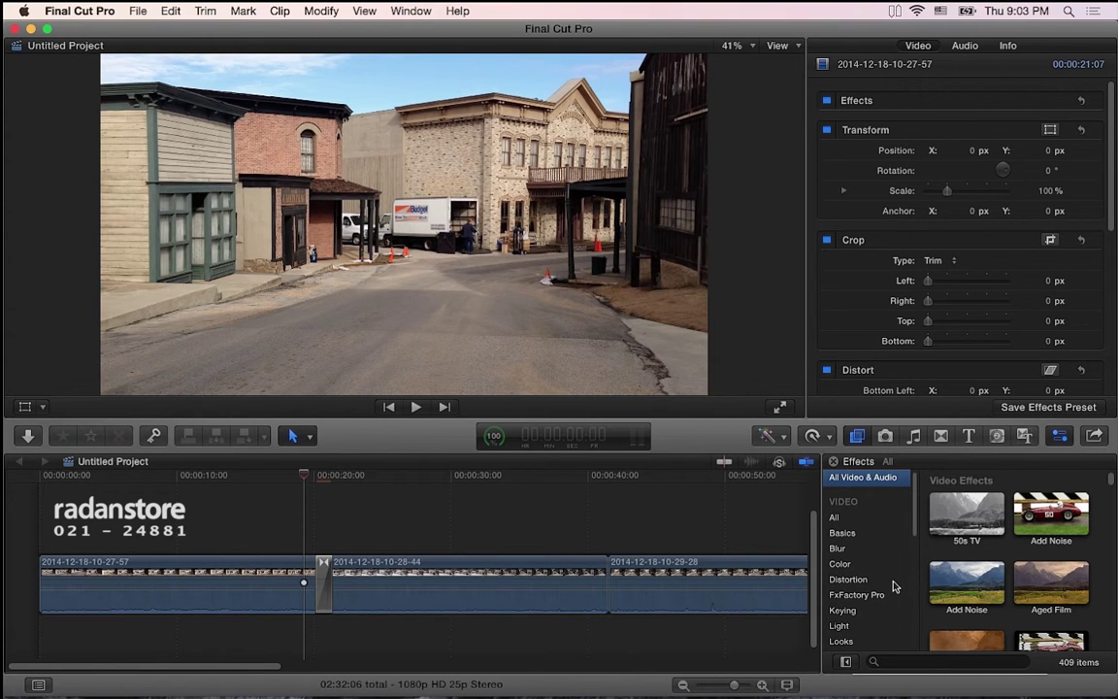
click(841, 564)
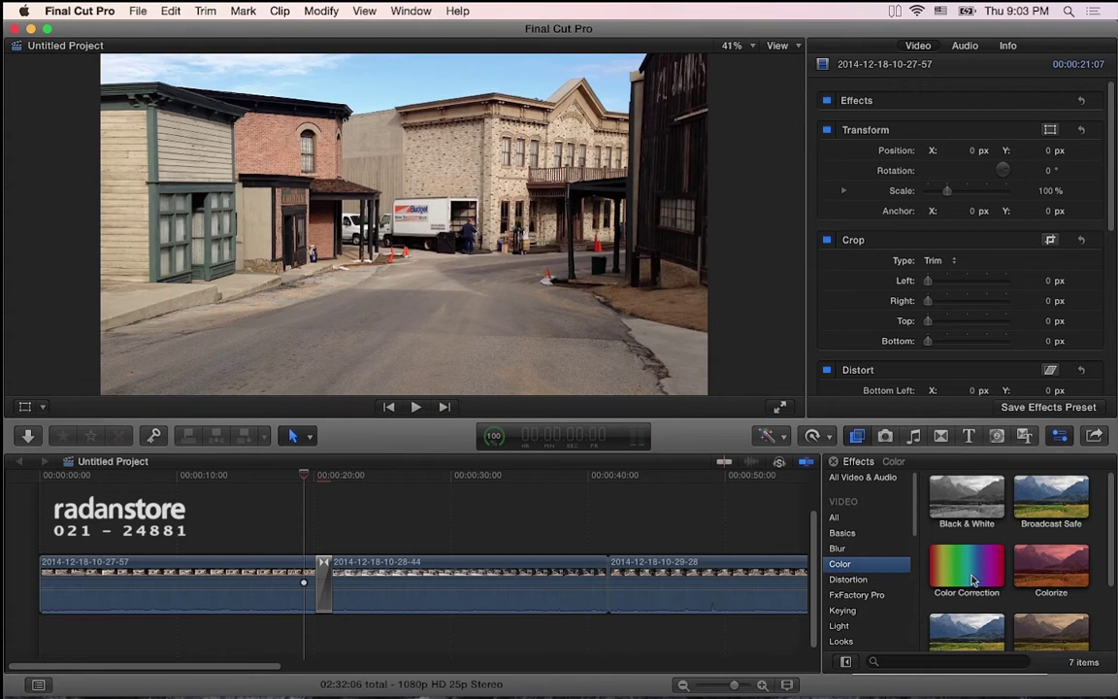
click(863, 478)
- Search the effects for 'key' to narrow them to Keyer and Luma Keyer
click(913, 661)
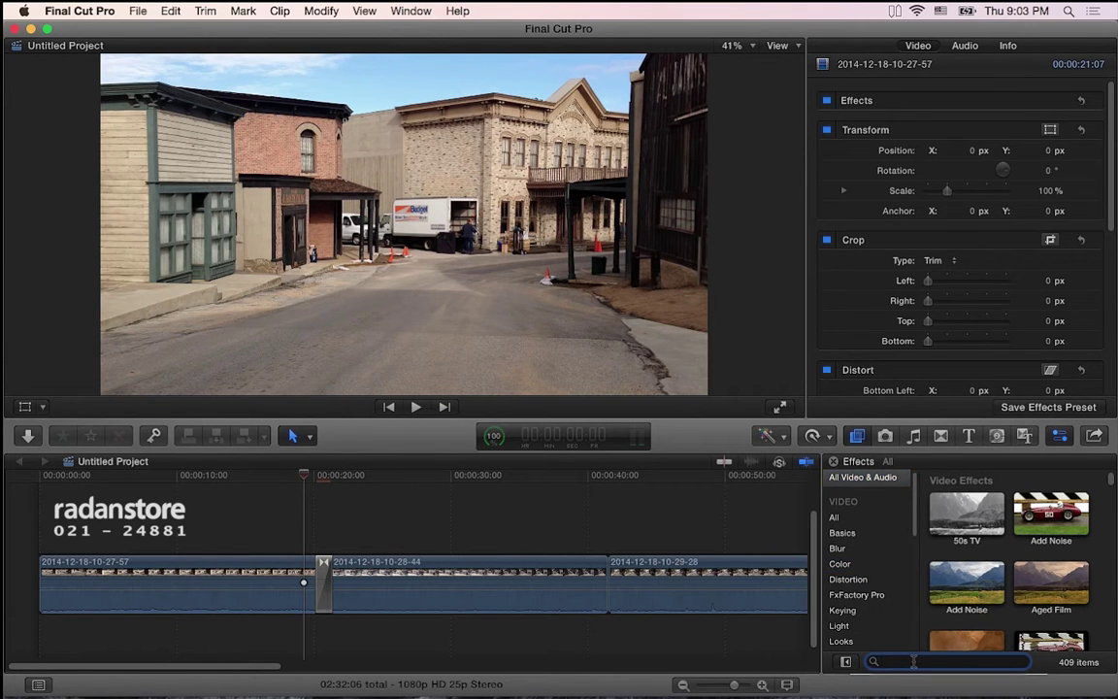
text(key)
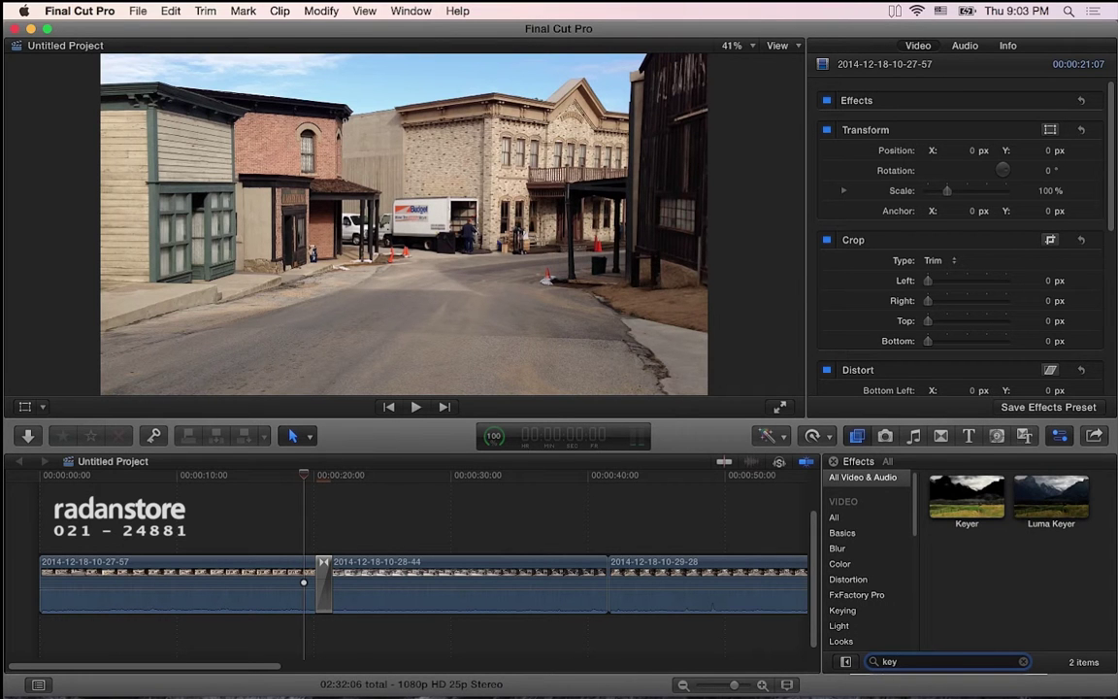
click(940, 506)
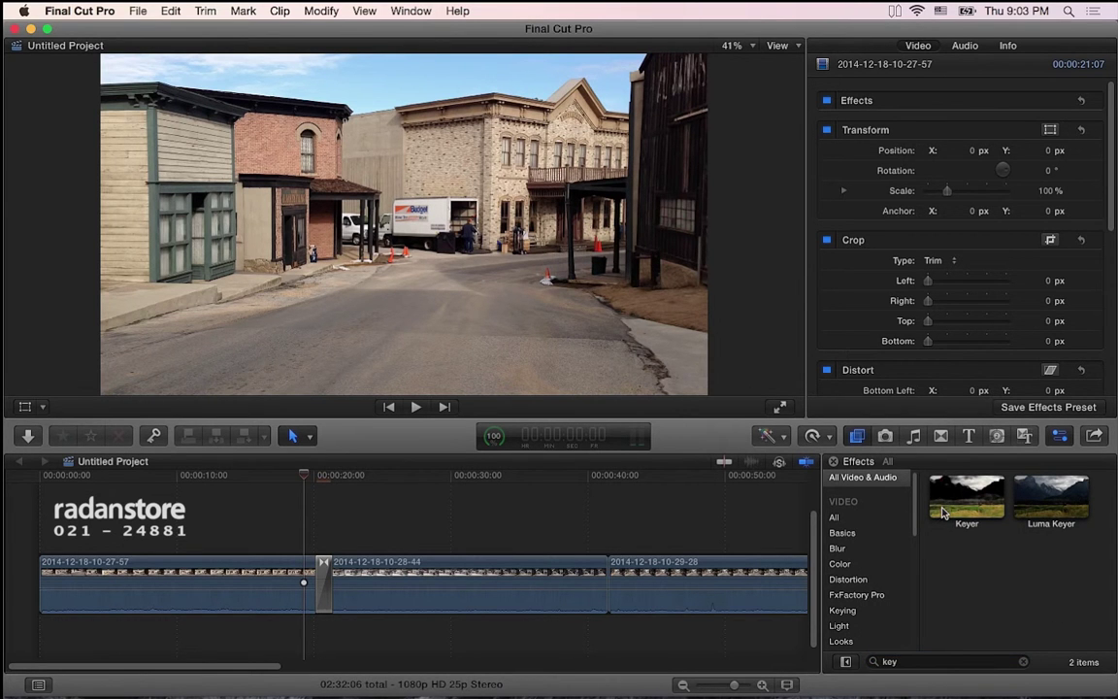